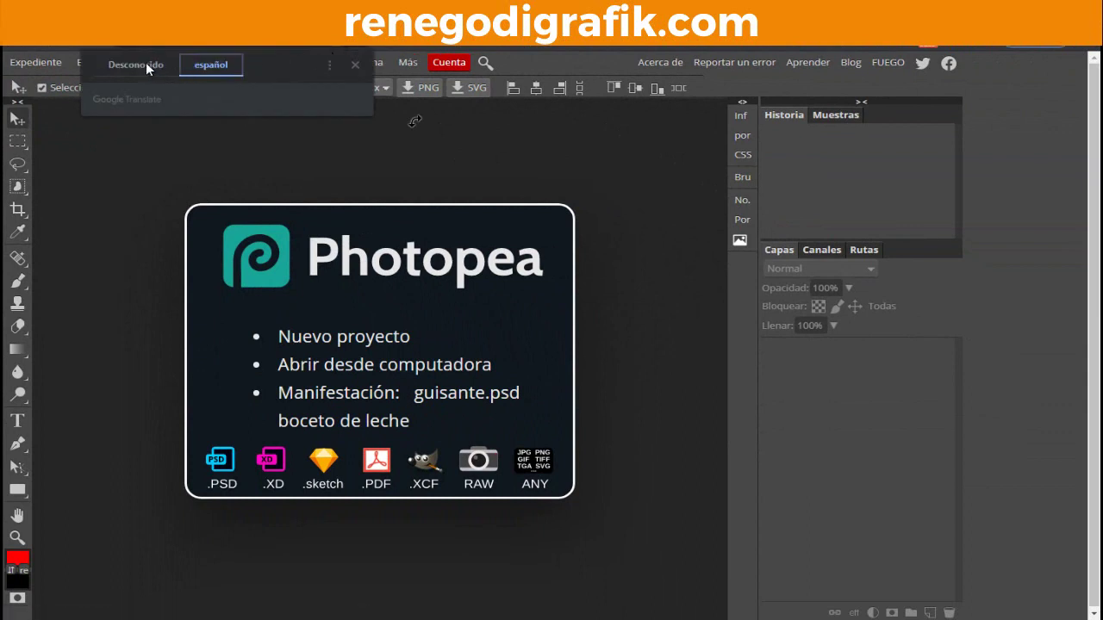
Step: Show Photopea in Spanish with Traducir a español and dismiss the Translate bar
click(145, 63)
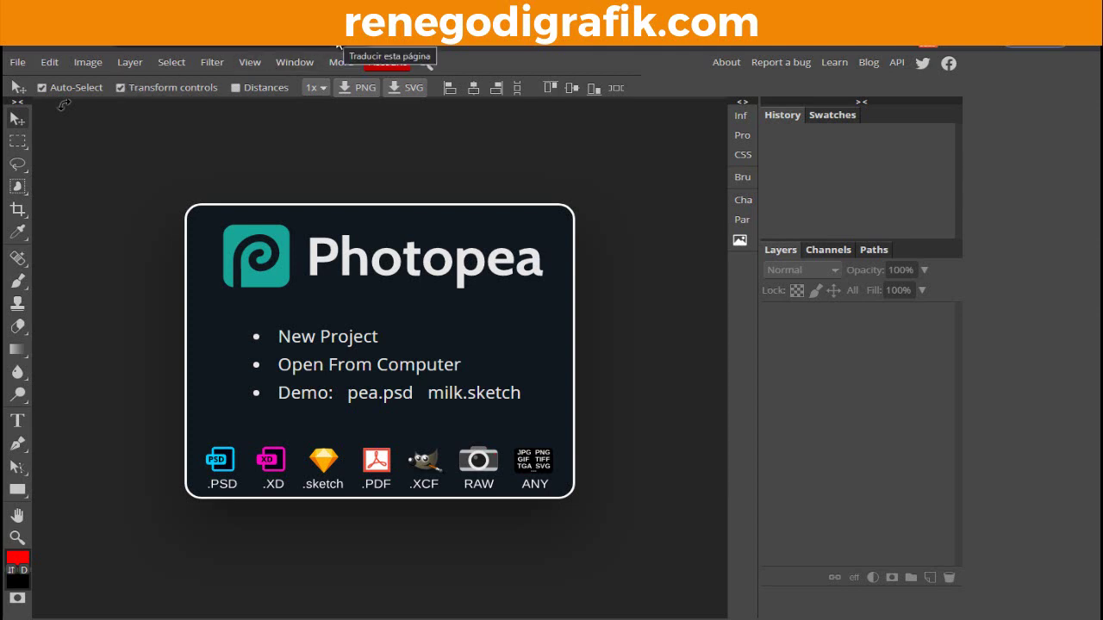
right_click(263, 153)
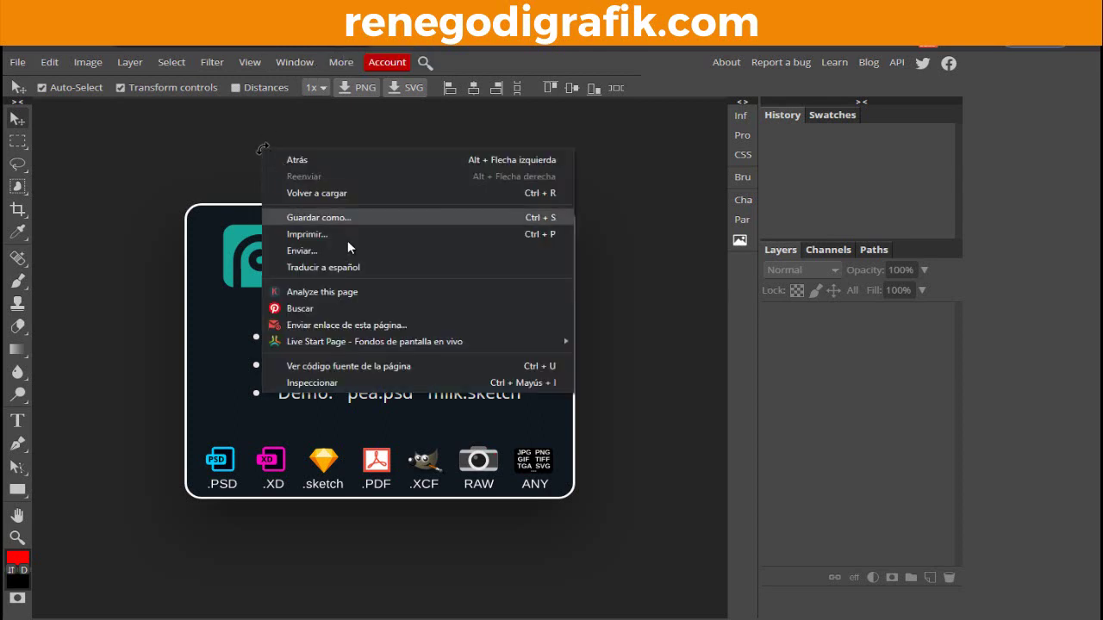
click(320, 267)
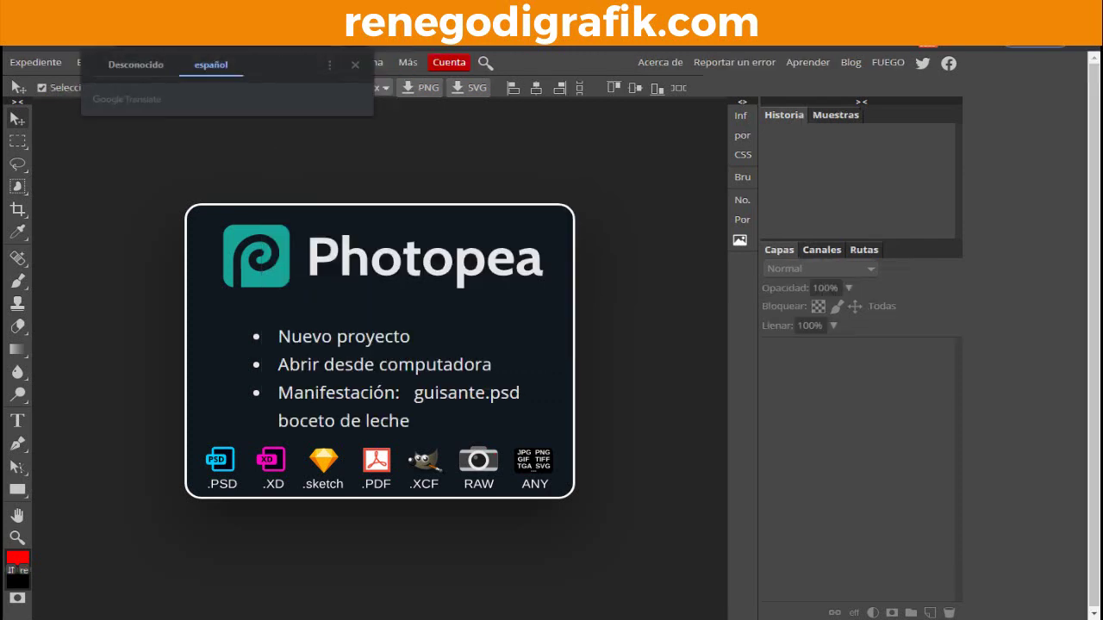
click(355, 63)
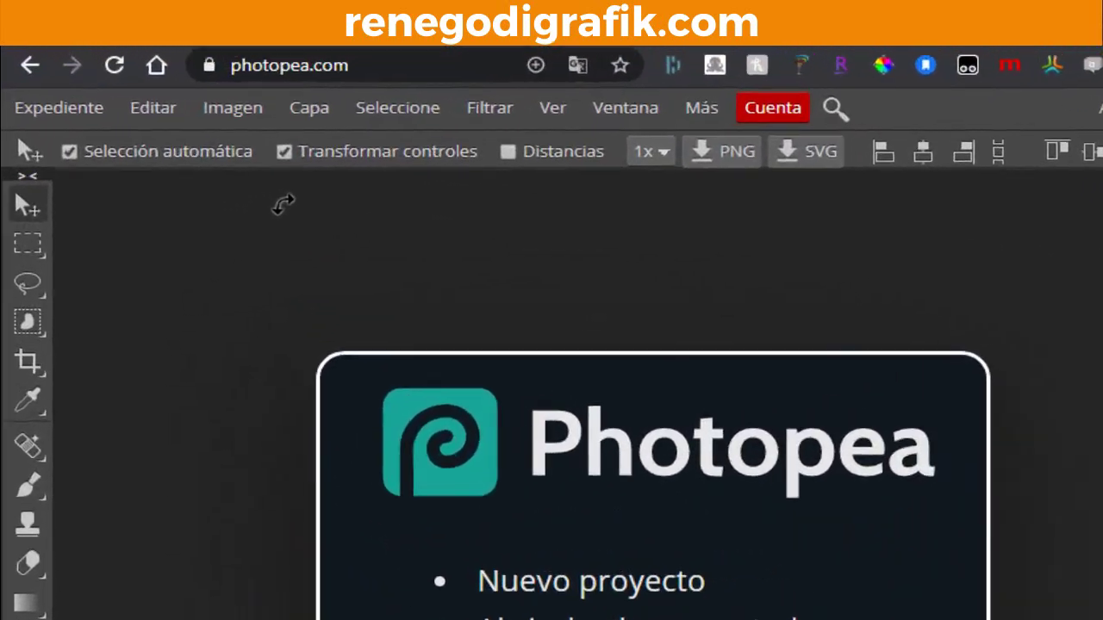
click(62, 107)
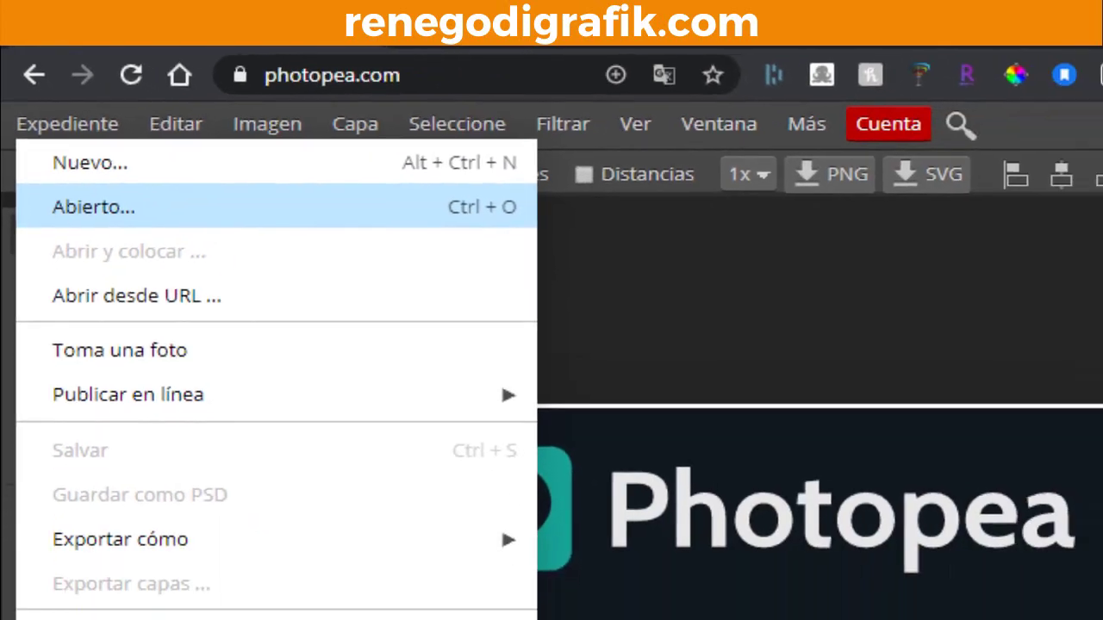
Step: Open the pngkey Darth Vader PNG from the computer as pngkey.psd
click(123, 269)
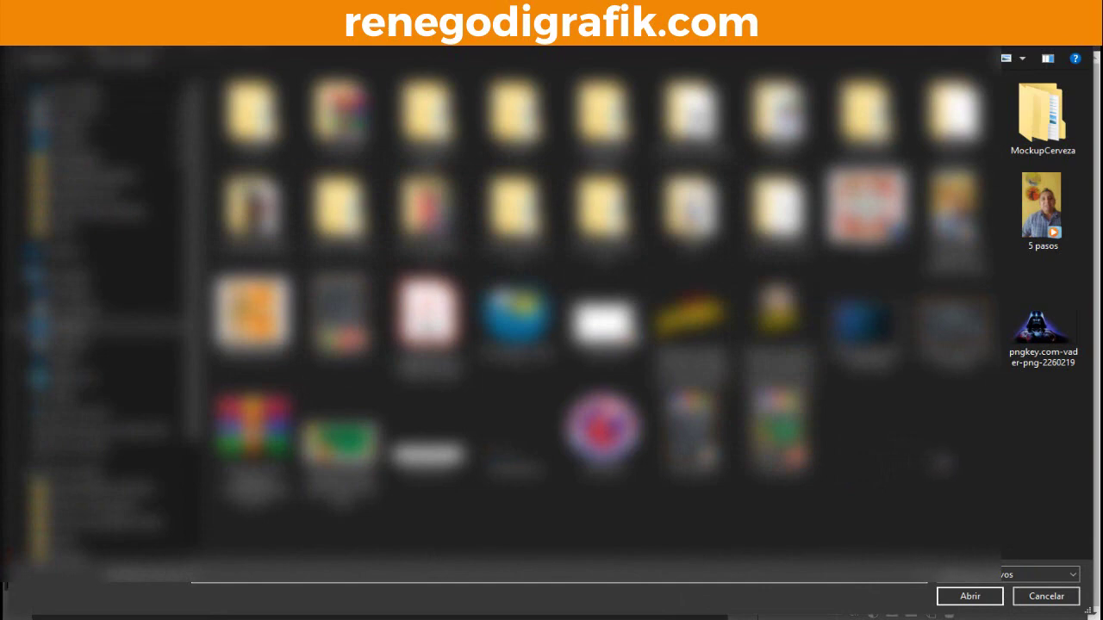
click(1042, 343)
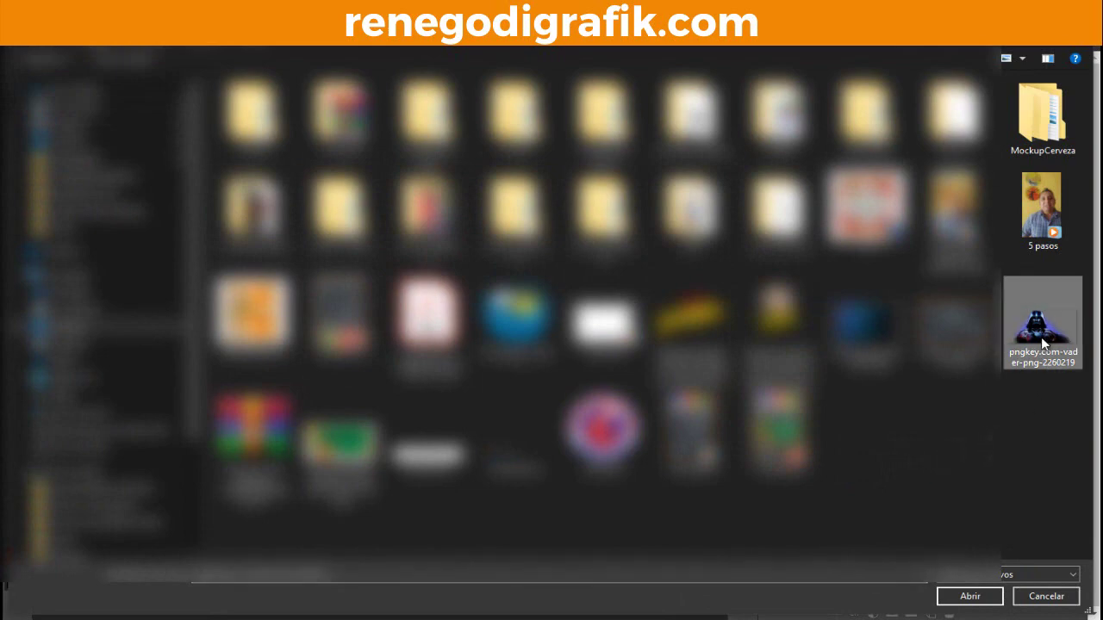
click(970, 597)
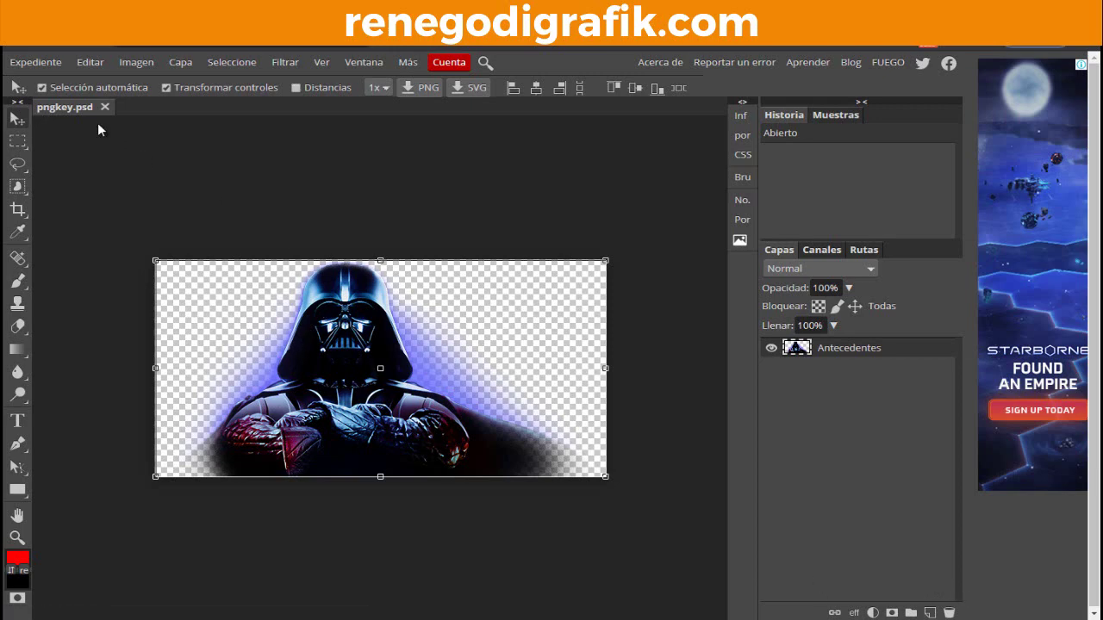
Step: Create template.psd from the dark 'Hello World!' template in Plantillas
click(46, 62)
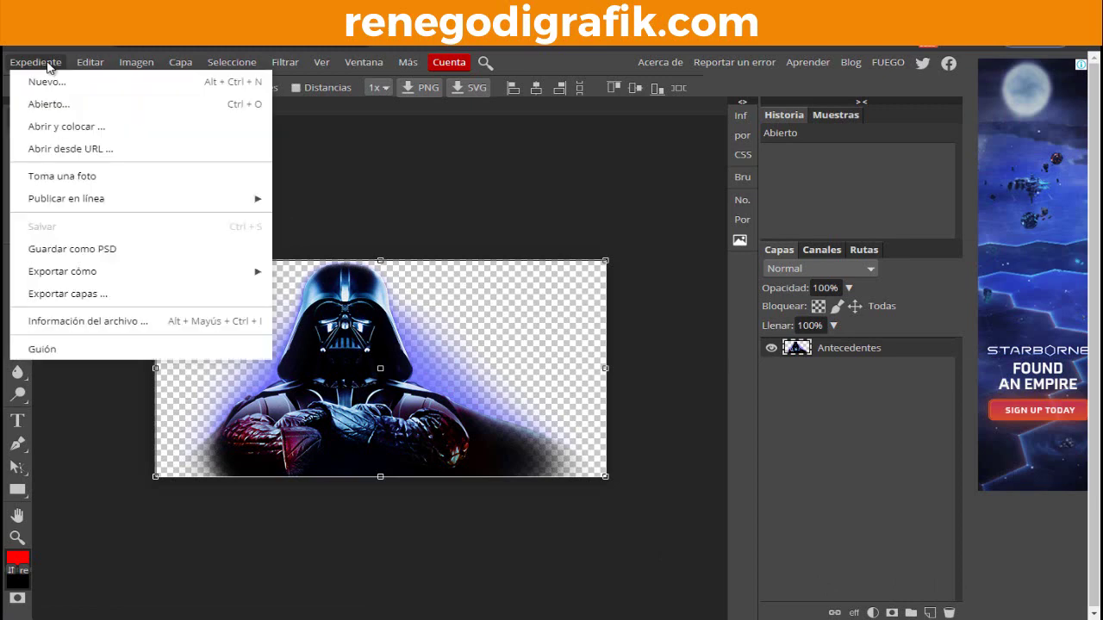
click(49, 84)
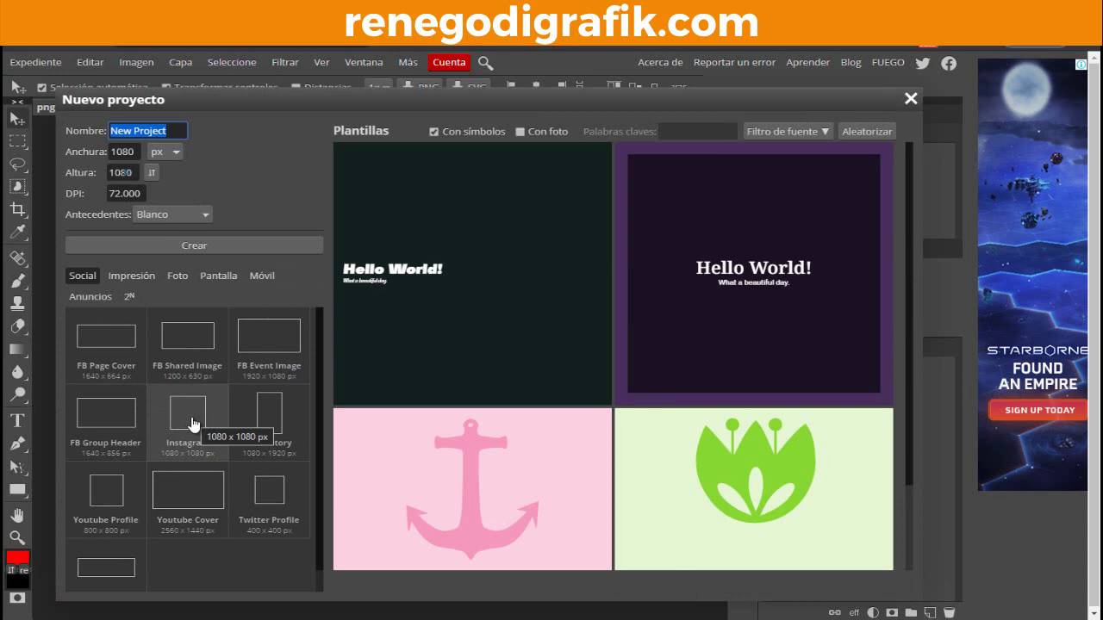
click(456, 333)
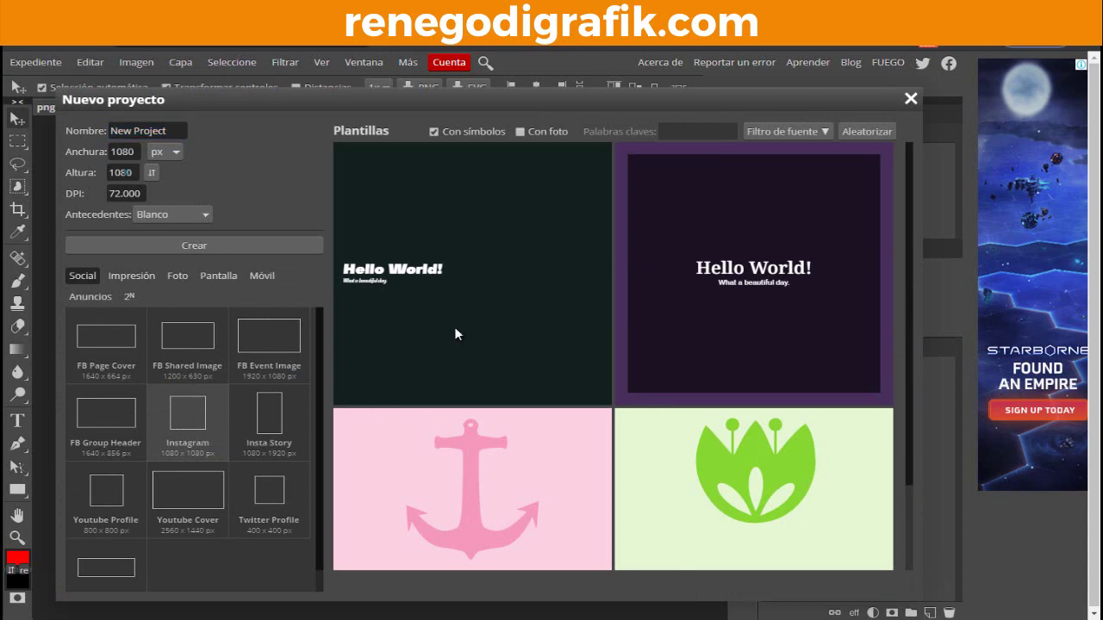
drag(239, 383, 231, 385)
click(884, 386)
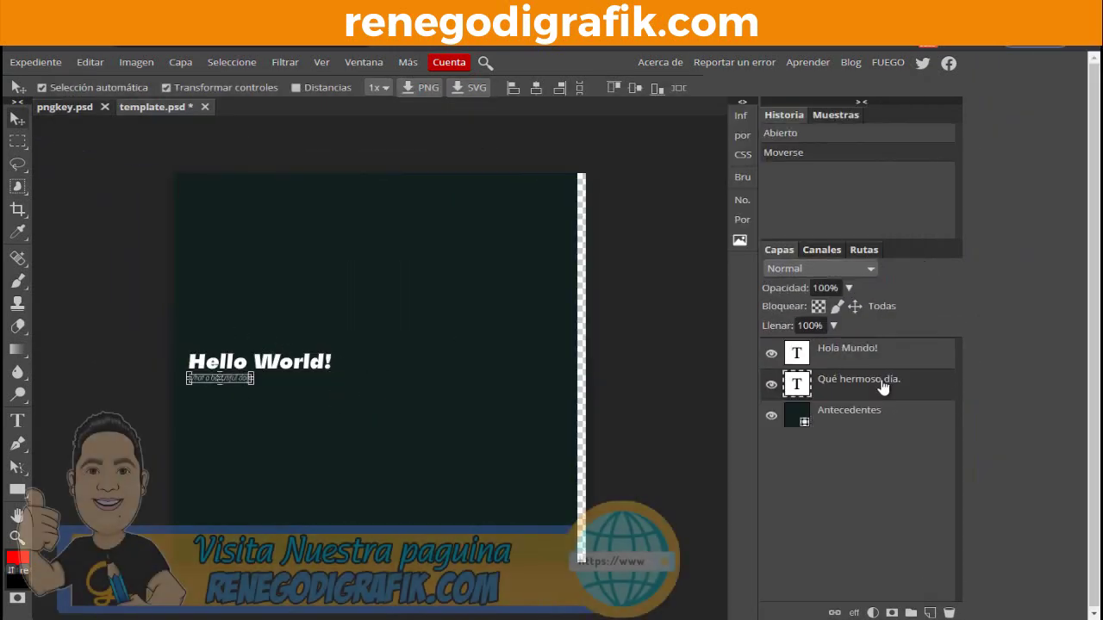
Step: Delete the Qué hermoso día subtitle and set the background fill to near black
key(Delete)
drag(544, 411, 552, 412)
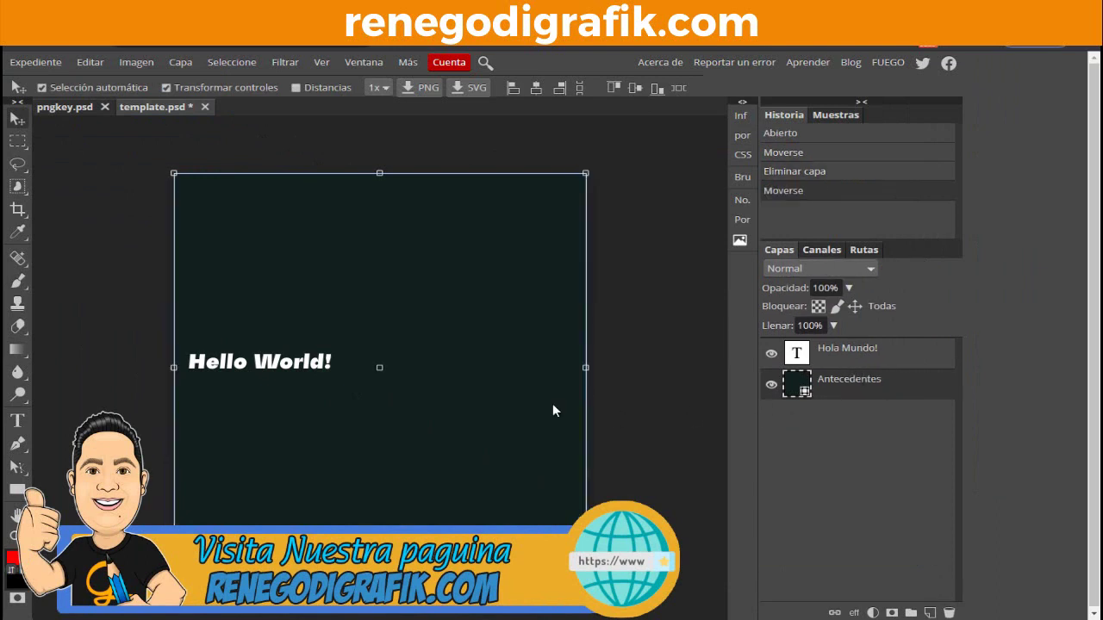
double_click(804, 394)
drag(215, 351, 126, 374)
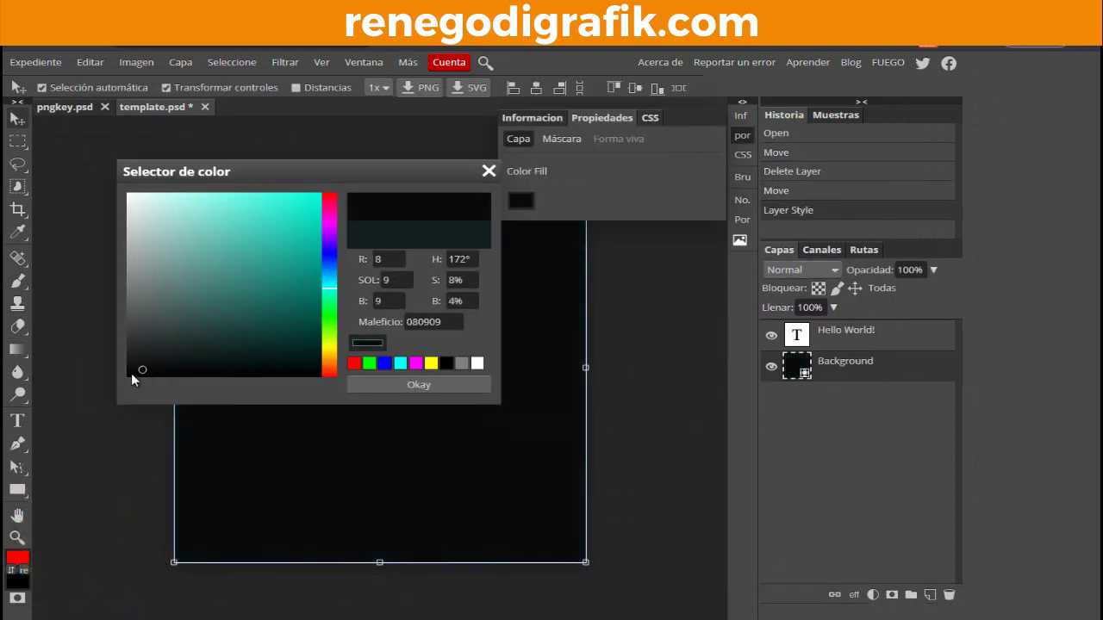
click(418, 385)
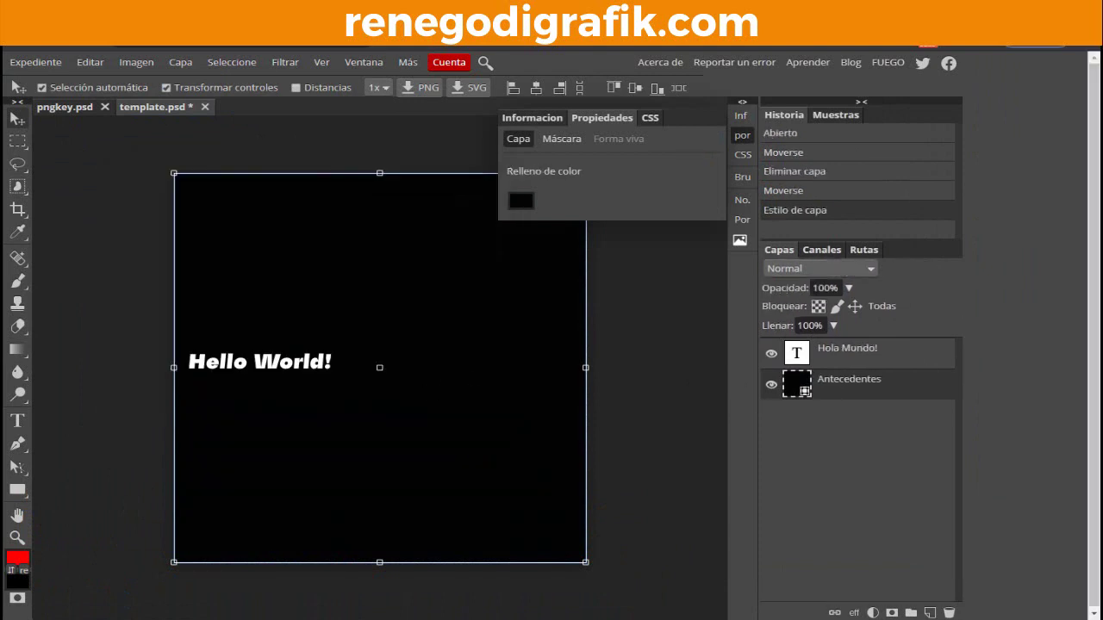
Step: Move the Hello World! text to the top centre of the canvas
click(832, 363)
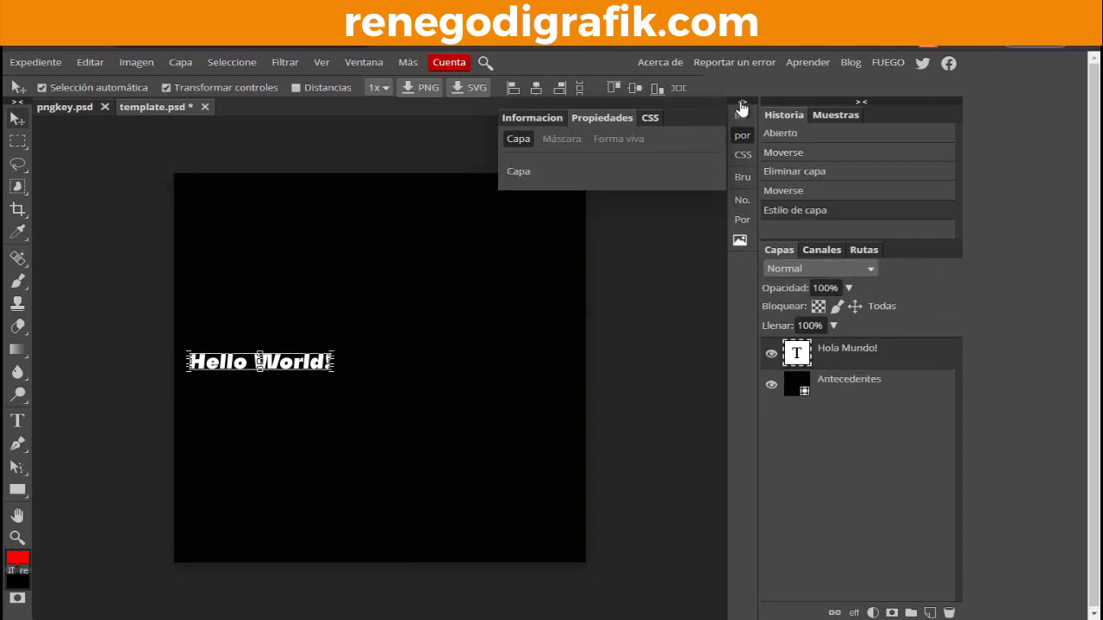
click(742, 103)
click(742, 103)
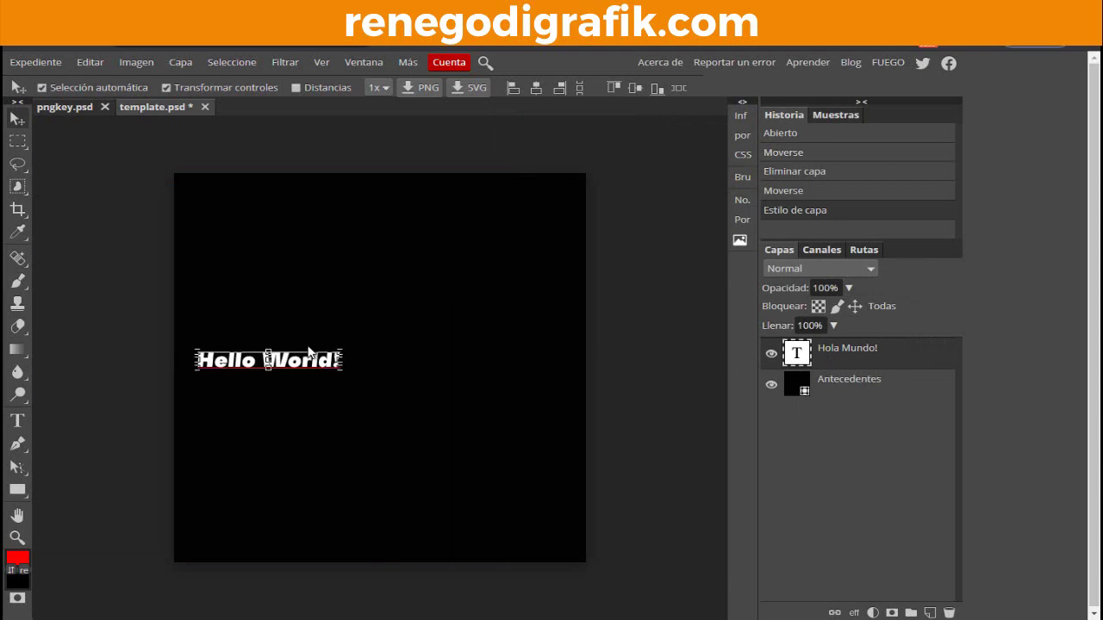
drag(281, 369, 409, 218)
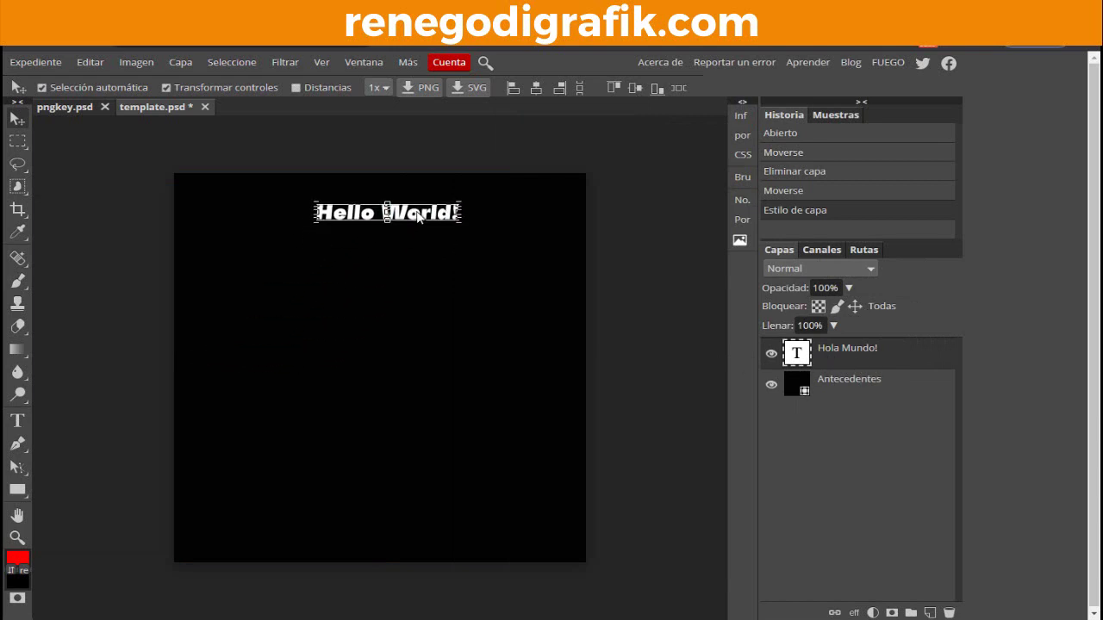
Step: Copy the Vader layer from pngkey.psd into template.psd and centre it
click(58, 109)
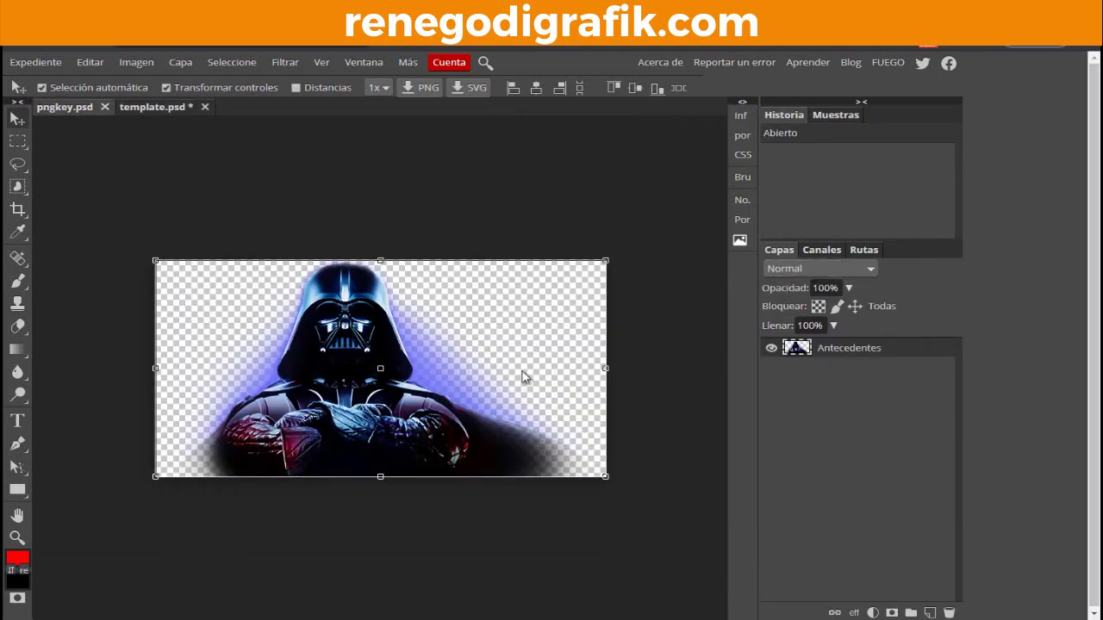
mouse_move(852, 355)
mouse_down()
mouse_move(152, 117)
mouse_move(174, 133)
mouse_up()
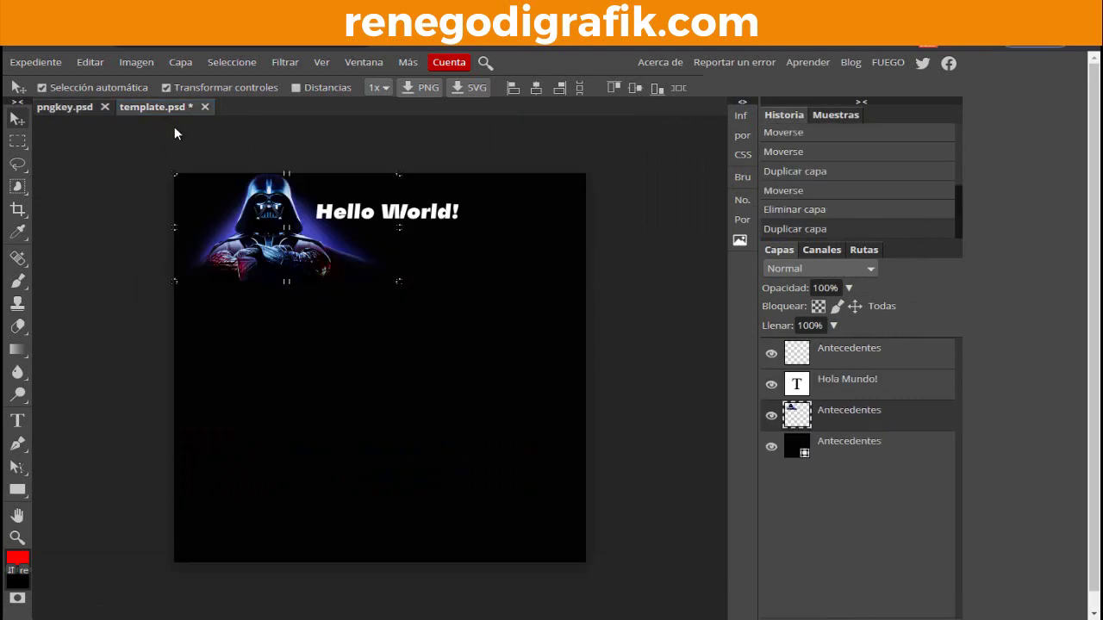
drag(301, 261, 380, 442)
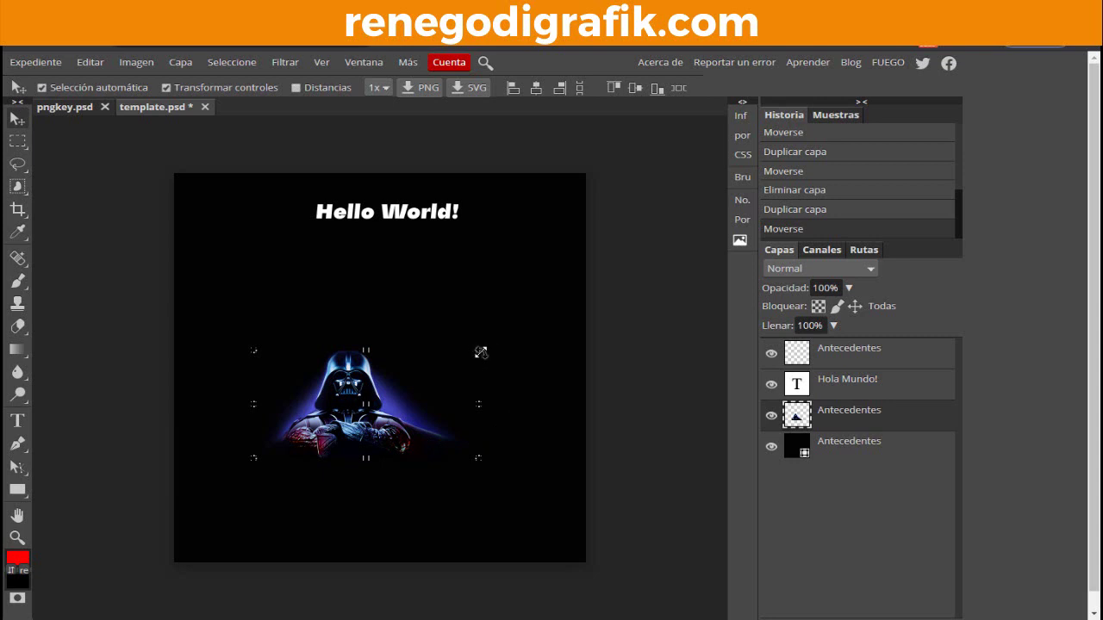
Step: Scale Vader proportionally to about 289% so it fills the lower canvas
drag(488, 349, 585, 298)
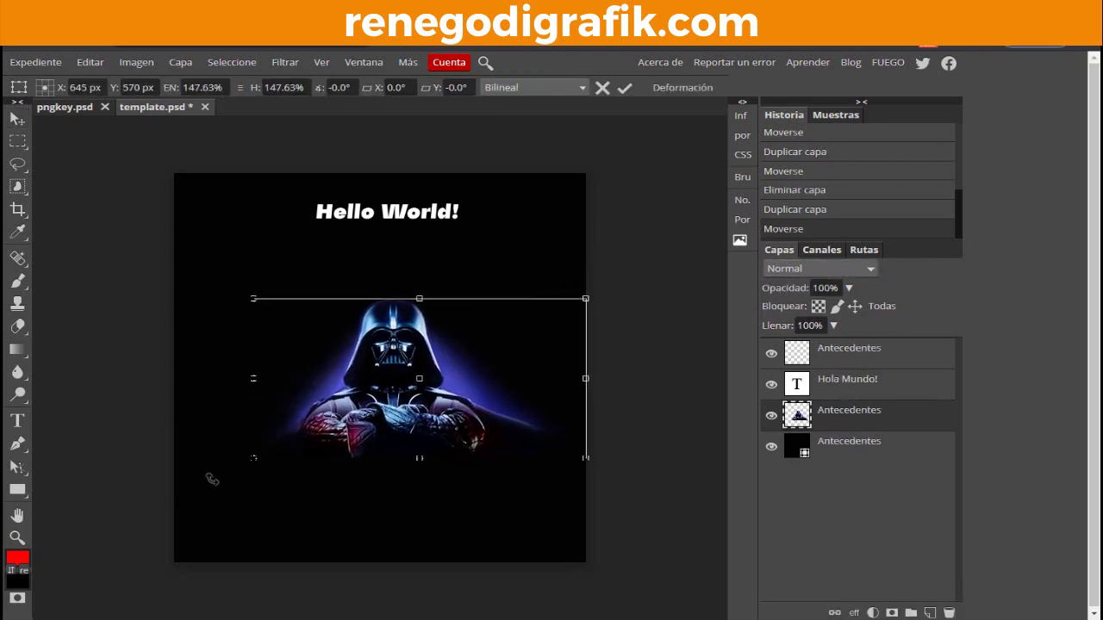
drag(253, 459, 203, 509)
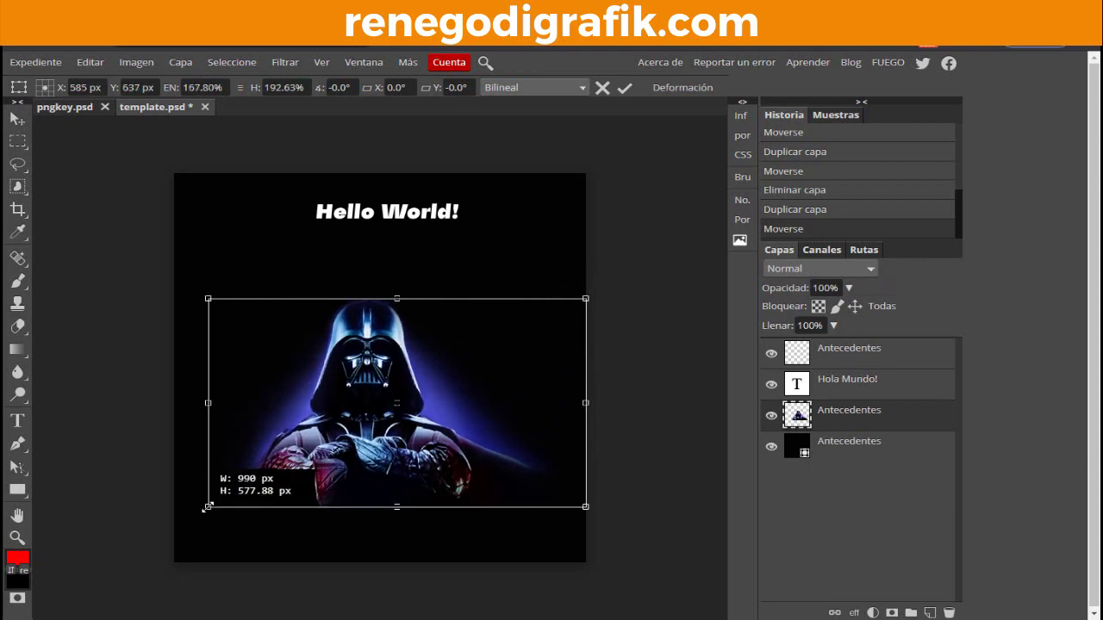
key(Escape)
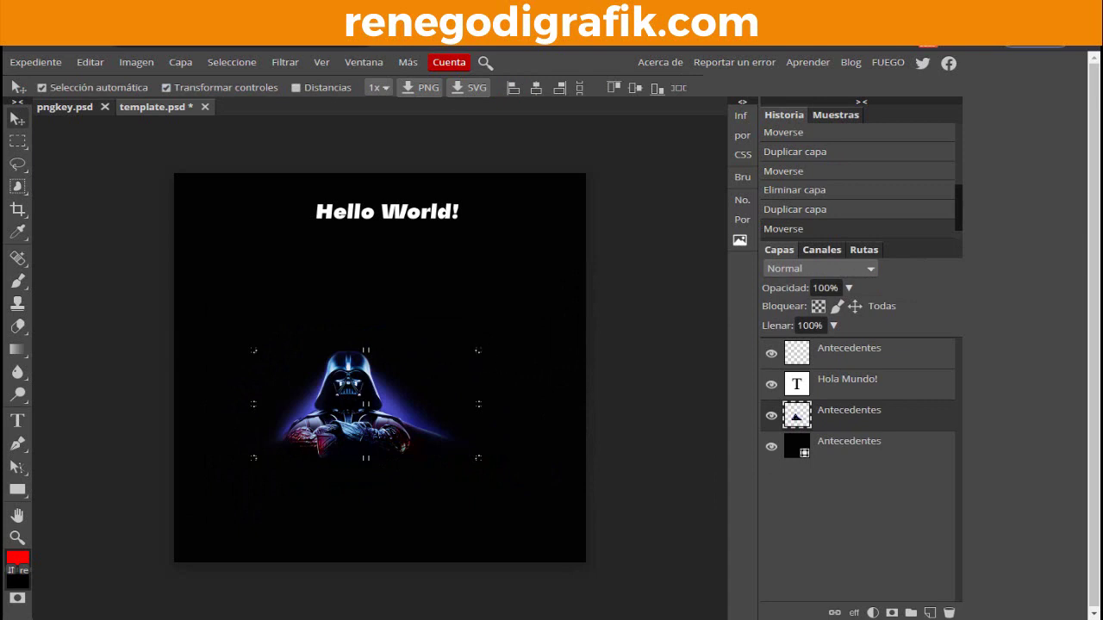
drag(478, 351, 572, 305)
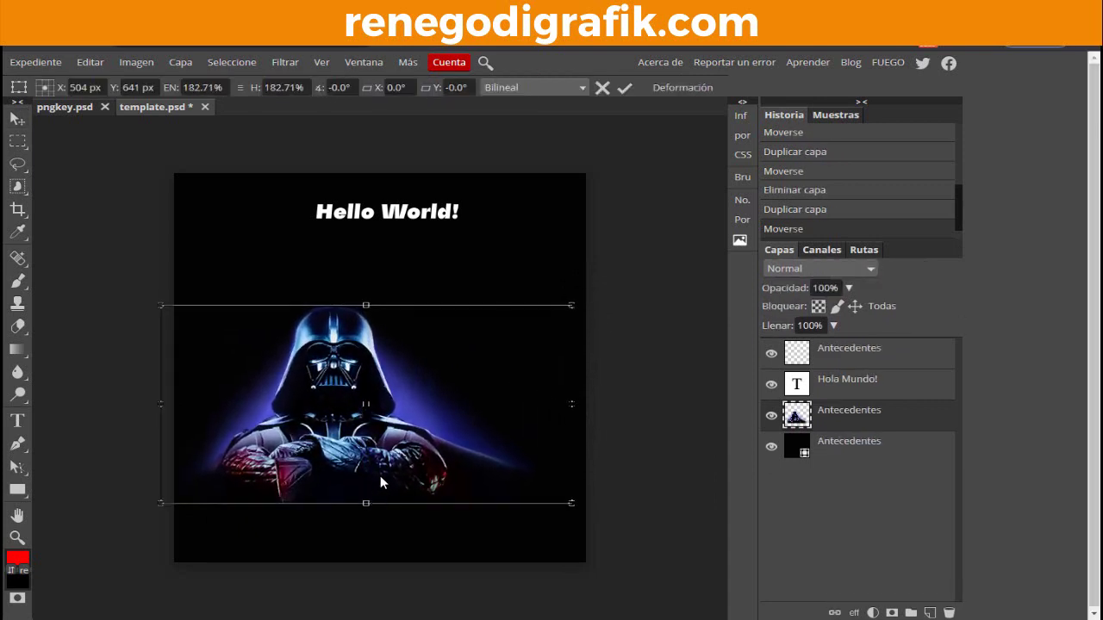
mouse_move(381, 482)
mouse_down()
mouse_move(390, 480)
mouse_move(390, 541)
mouse_up()
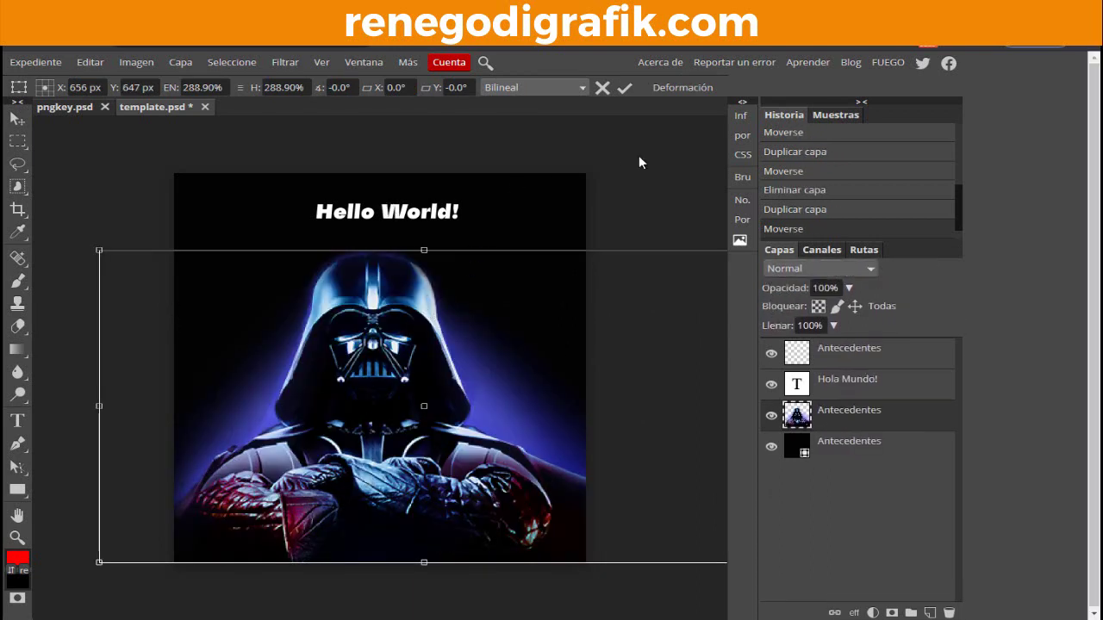
click(624, 89)
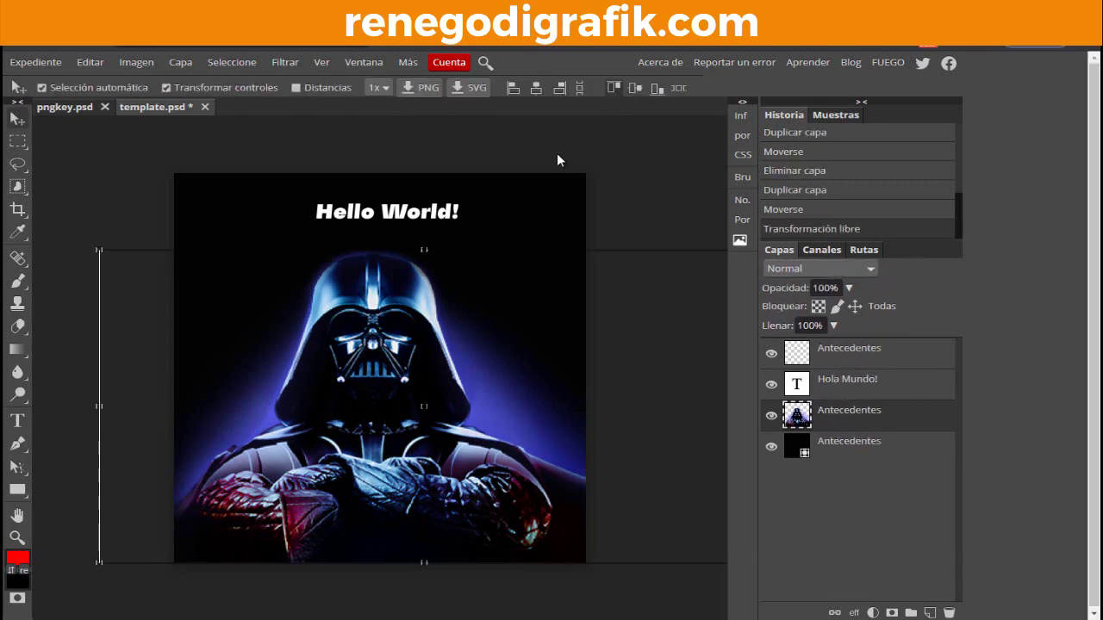
Step: Replace Hello World! with 'Yo soy tu padres' split over two lines
click(18, 421)
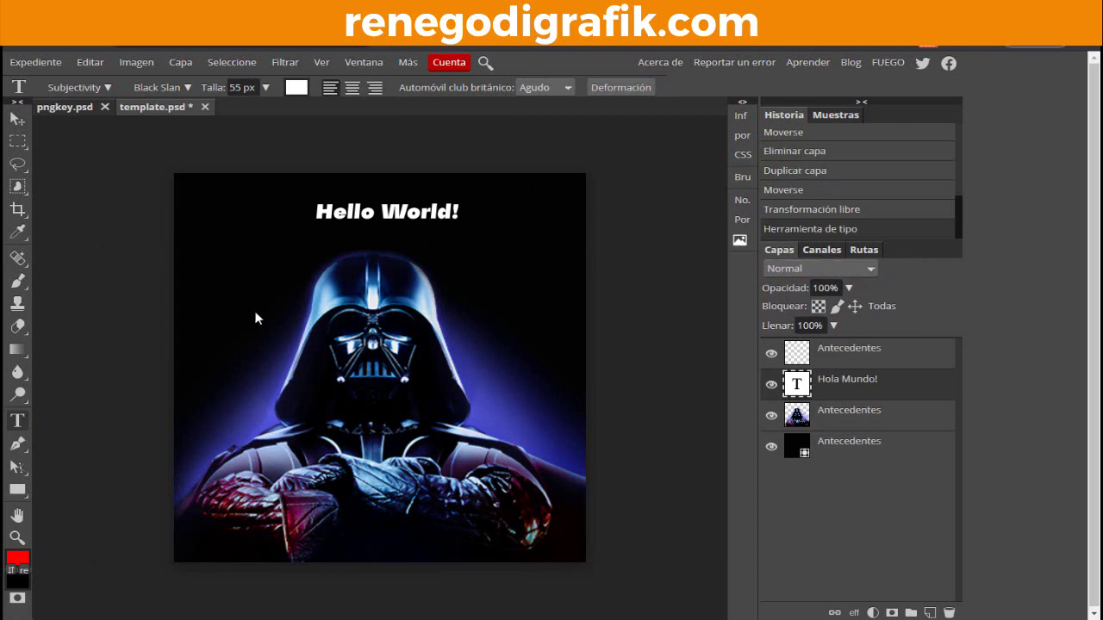
click(422, 212)
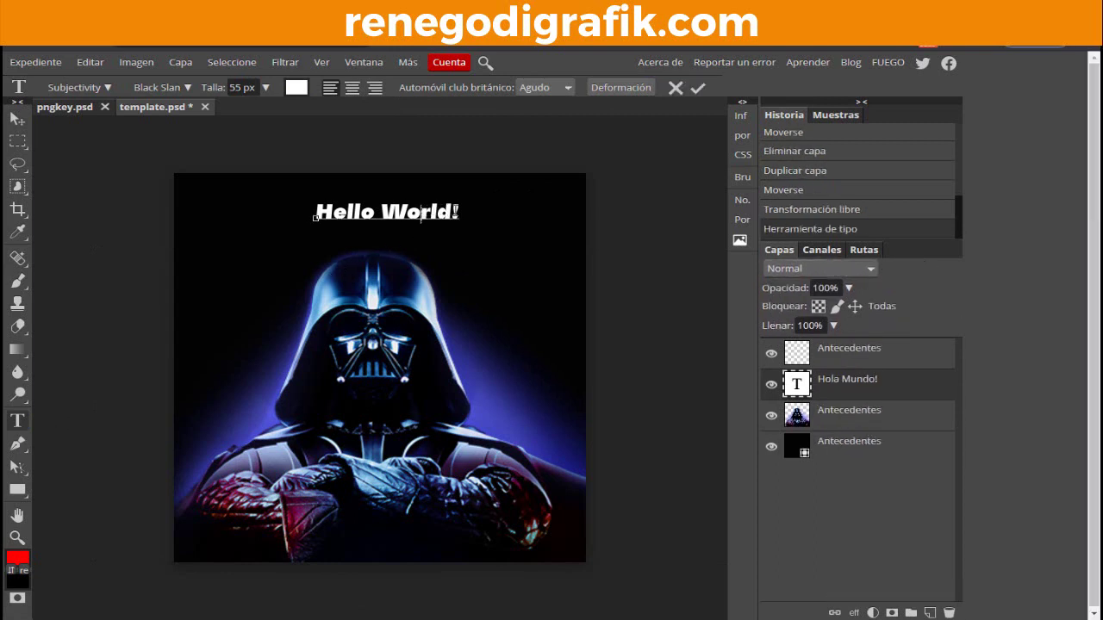
key(ctrl+a)
key(BackSpace)
text(to)
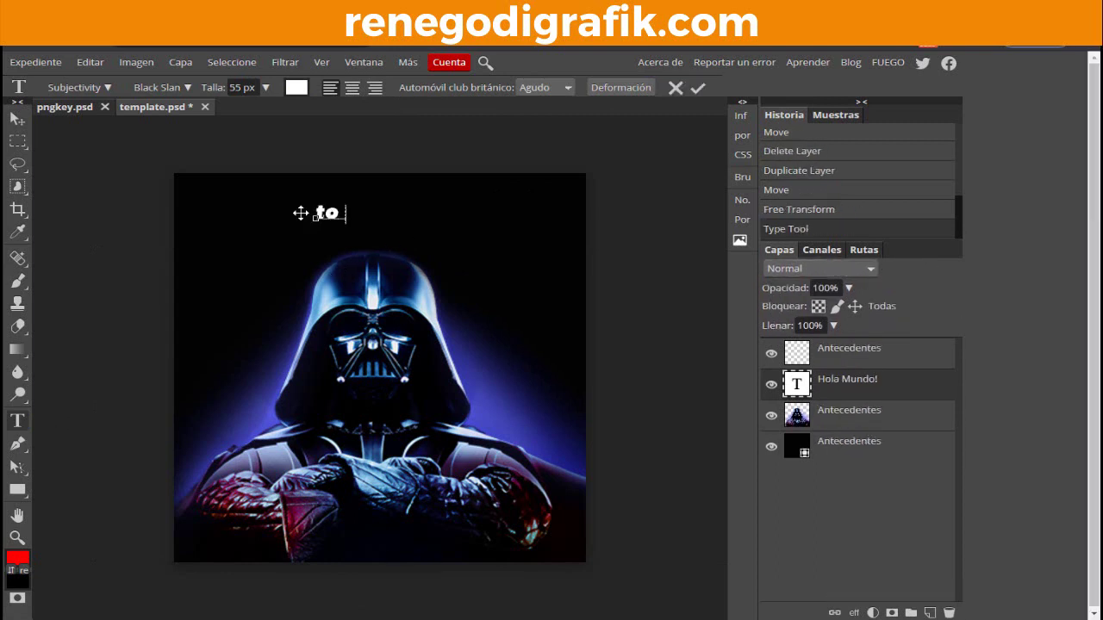
text( soy tu)
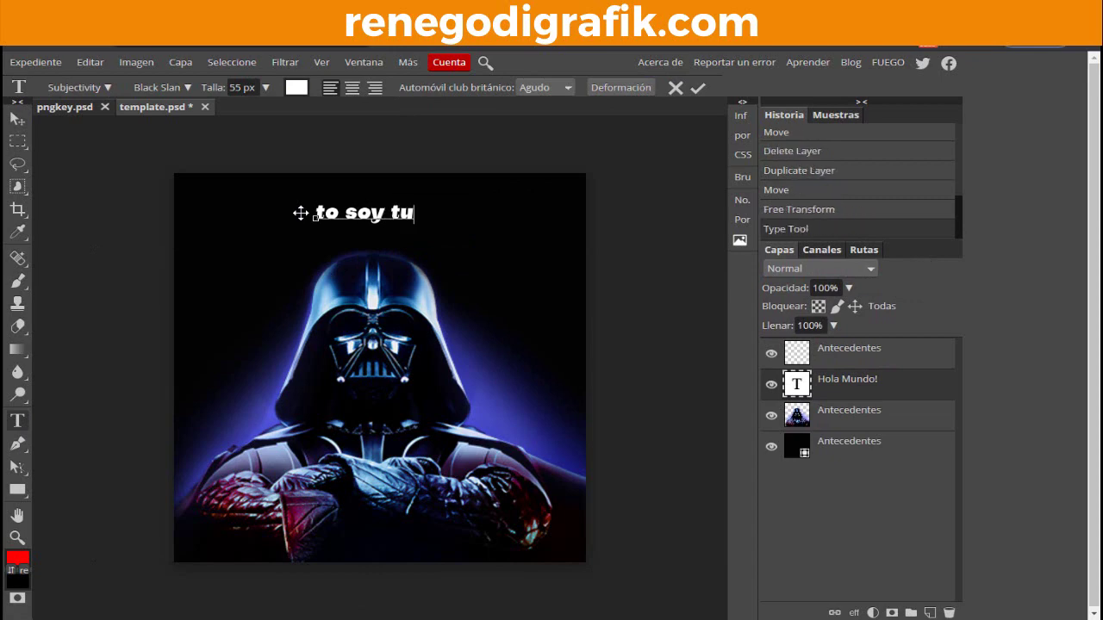
text( padres)
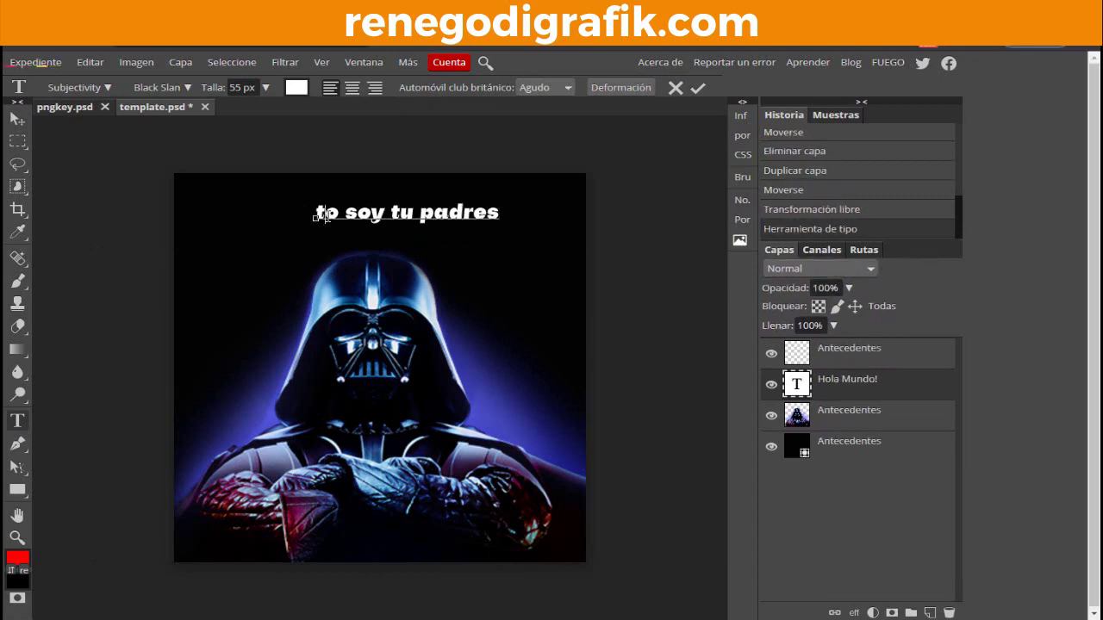
click(325, 216)
key(BackSpace)
text(Y)
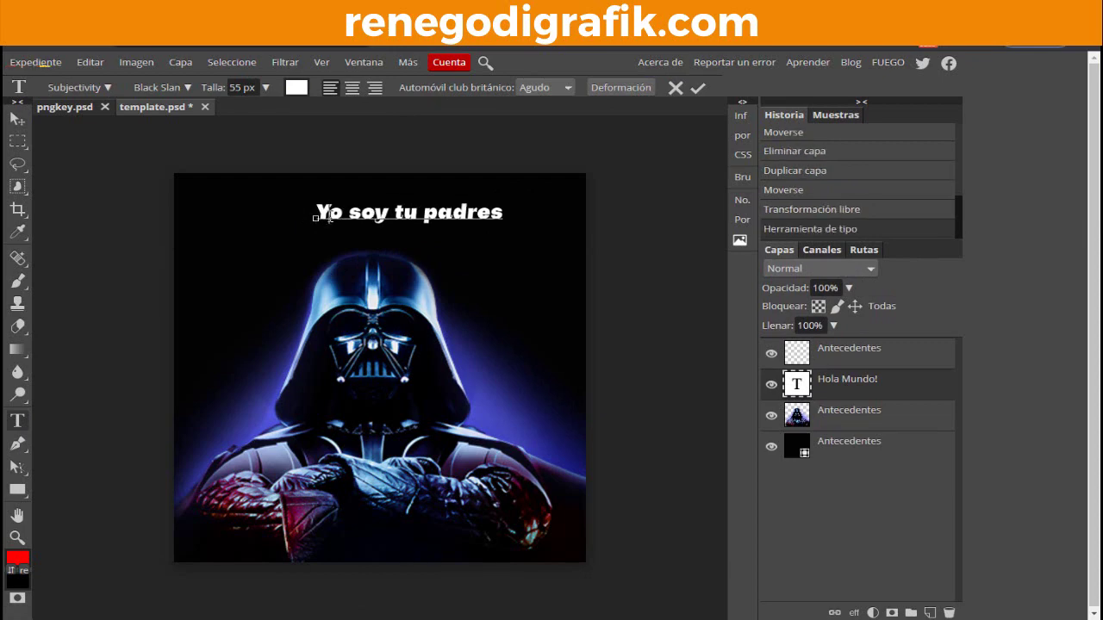
click(397, 212)
key(Return)
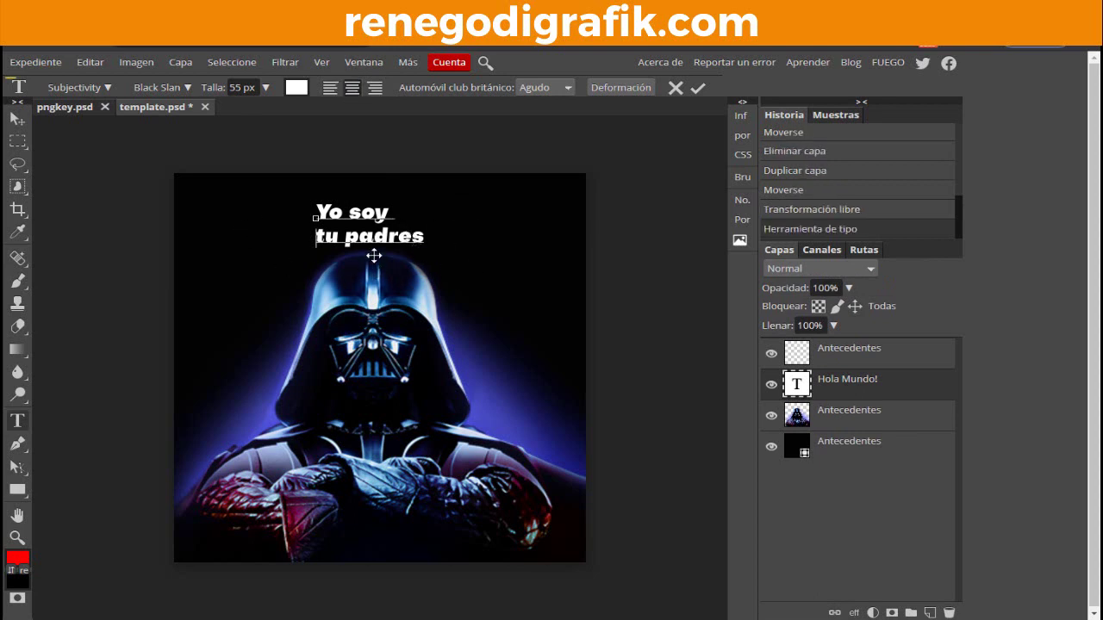
click(697, 87)
Step: Centre-align the two heading lines and move them above the helmet
drag(426, 240, 306, 215)
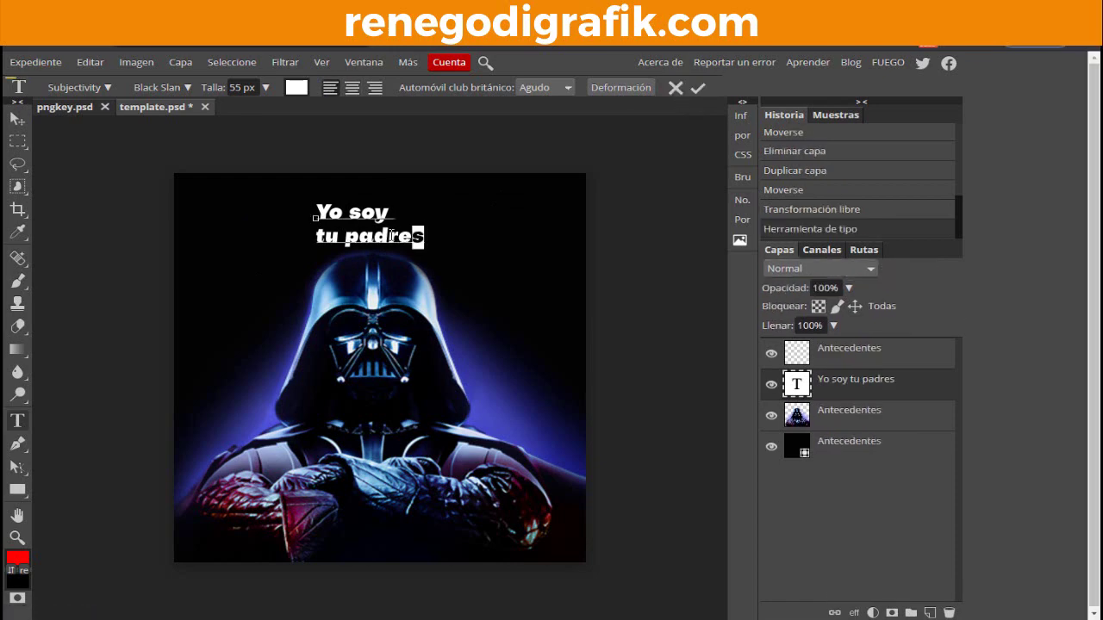
click(351, 88)
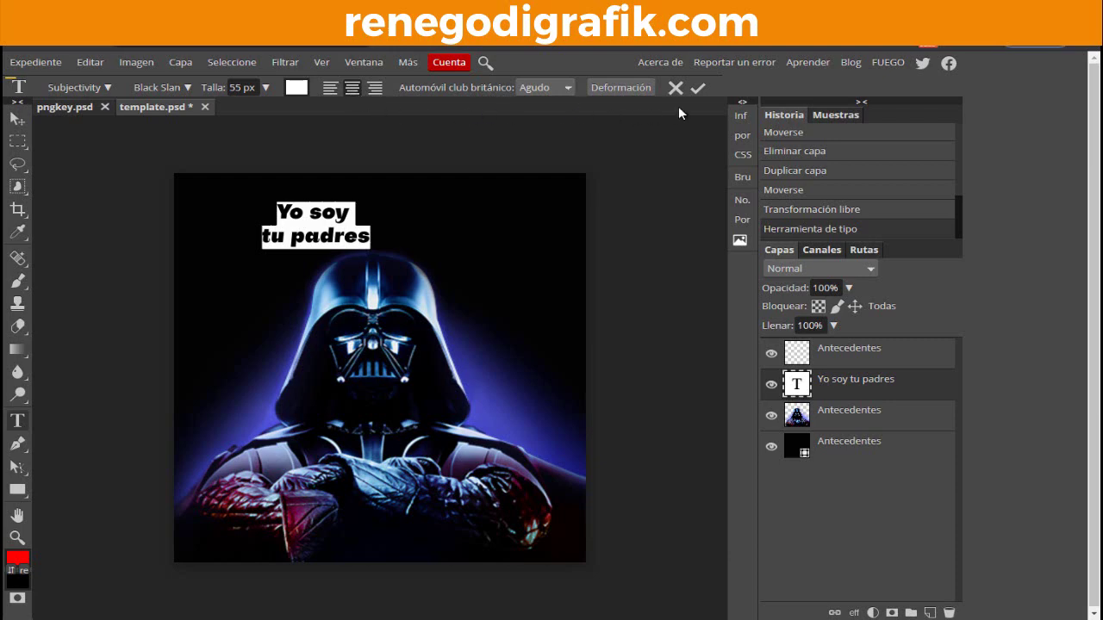
click(699, 89)
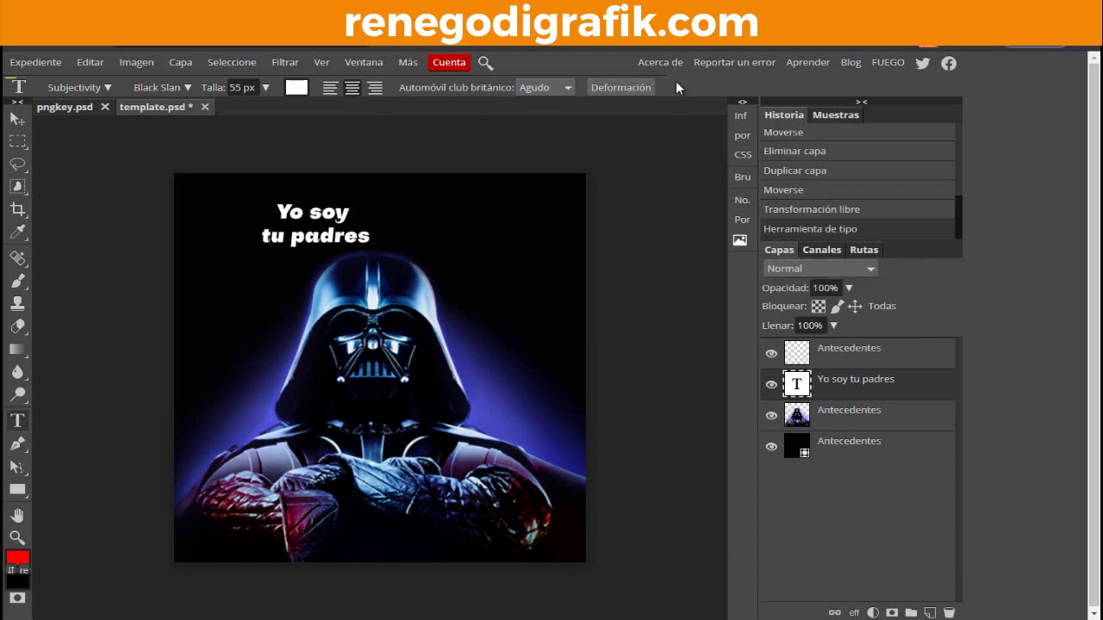
click(15, 117)
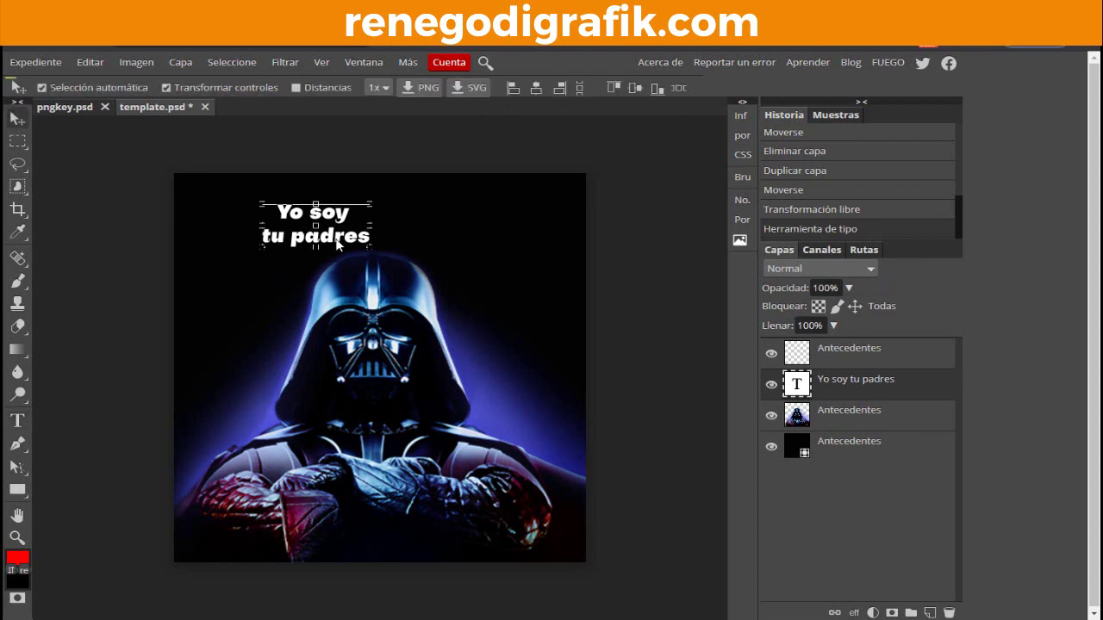
drag(335, 243, 404, 229)
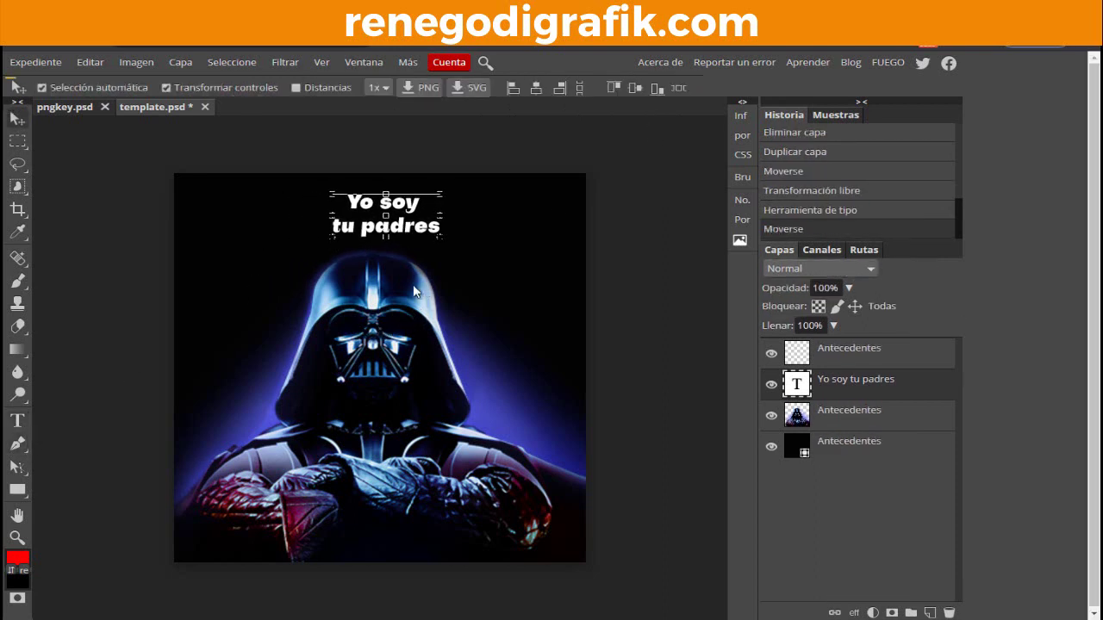
Step: Enlarge the heading to 103 px and correct it to 'Yo soy tu padre'
click(19, 421)
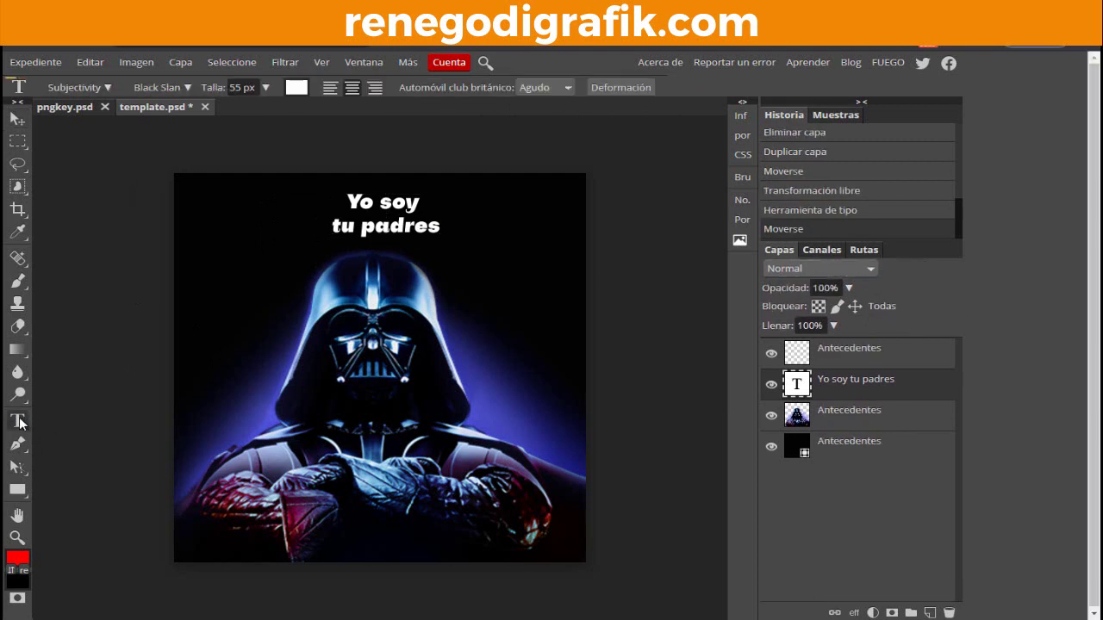
click(267, 88)
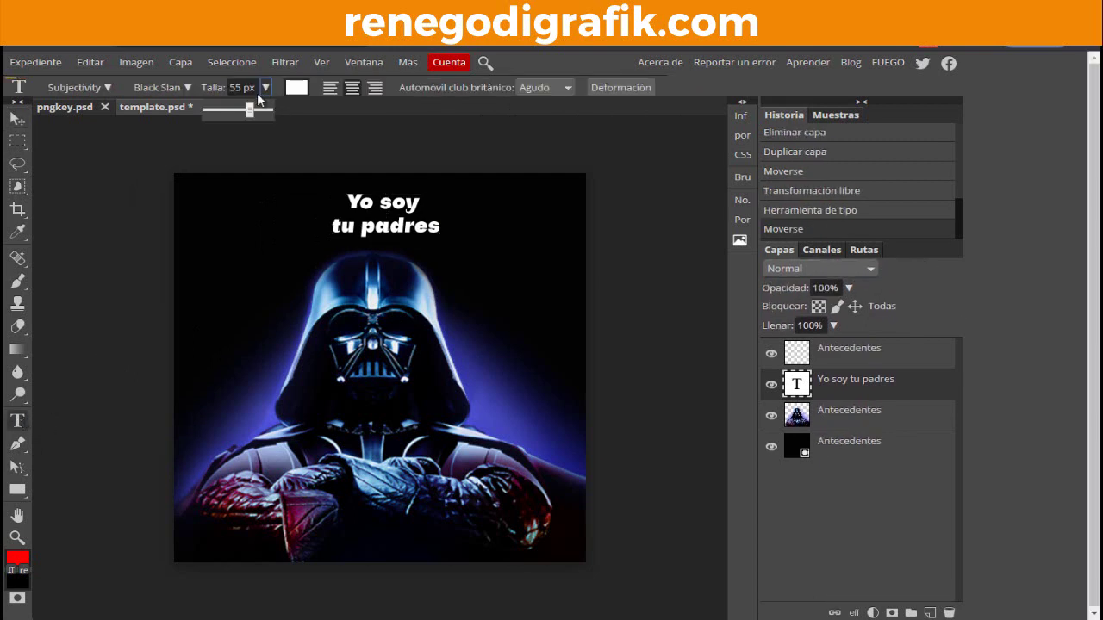
drag(250, 110, 263, 111)
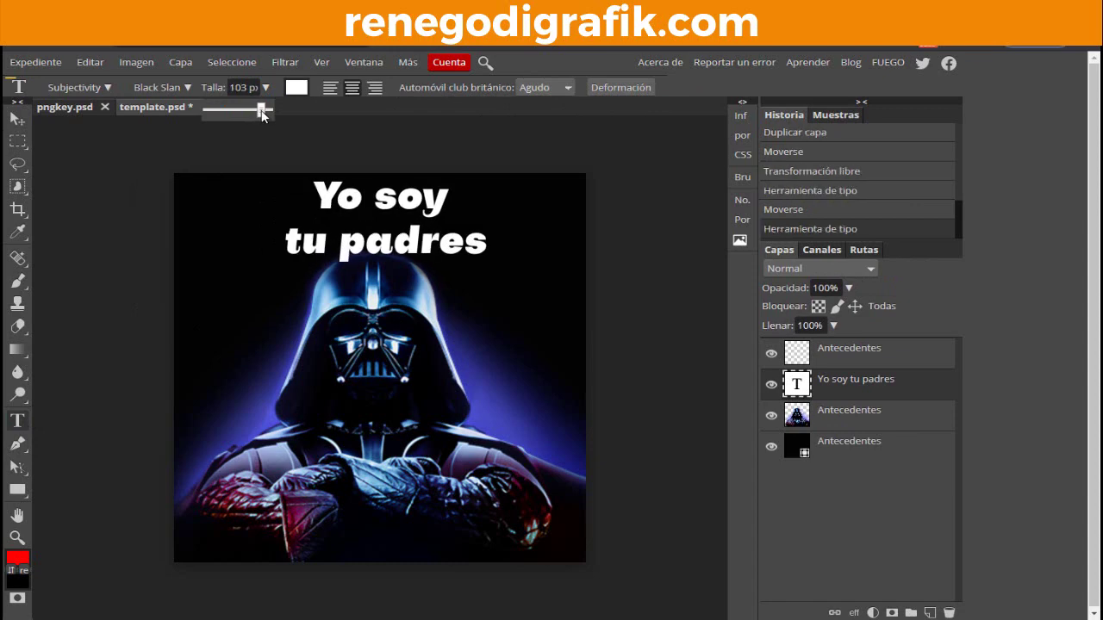
click(435, 245)
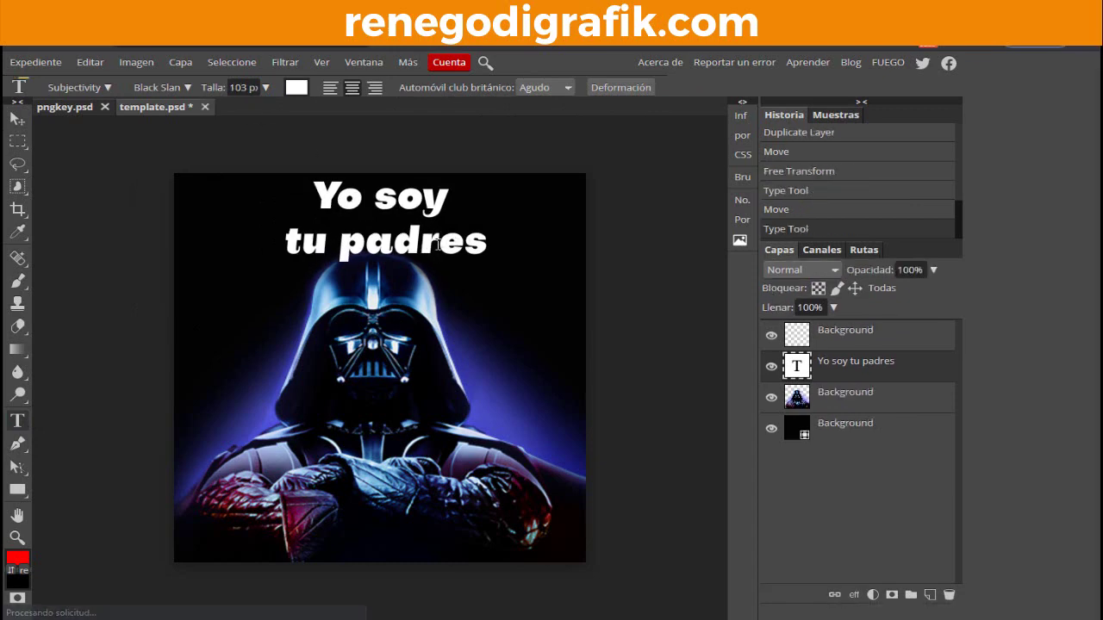
click(491, 245)
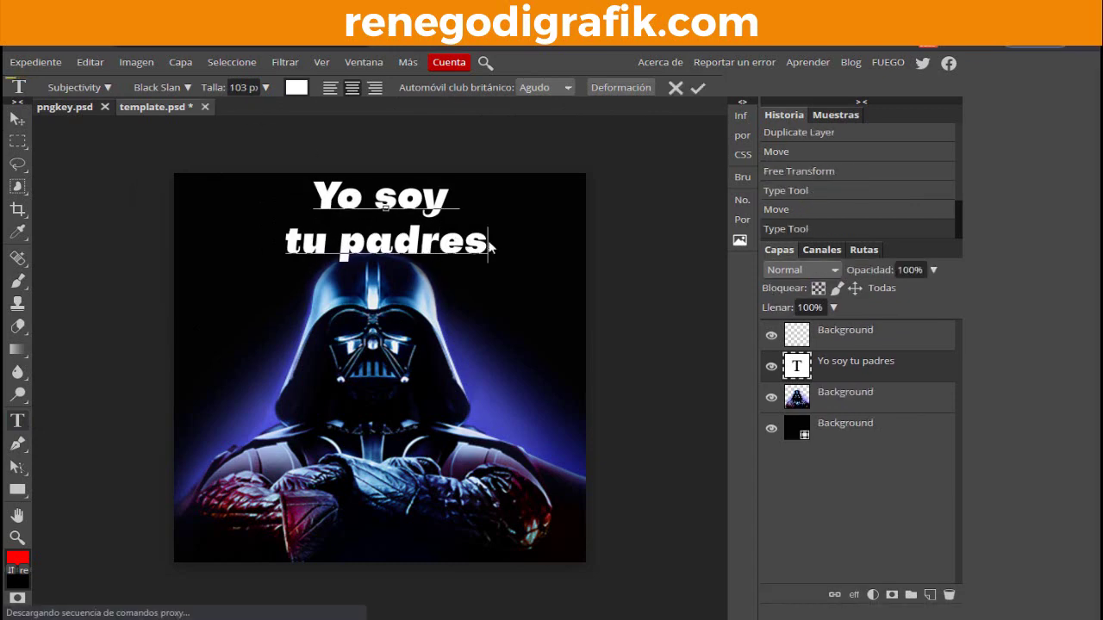
key(BackSpace)
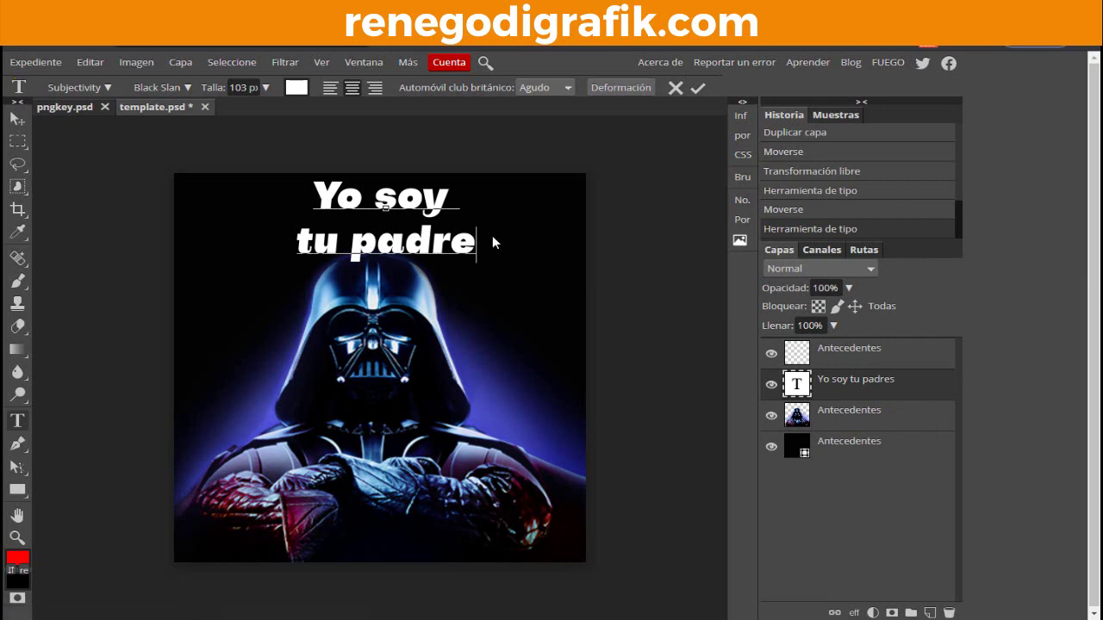
click(698, 88)
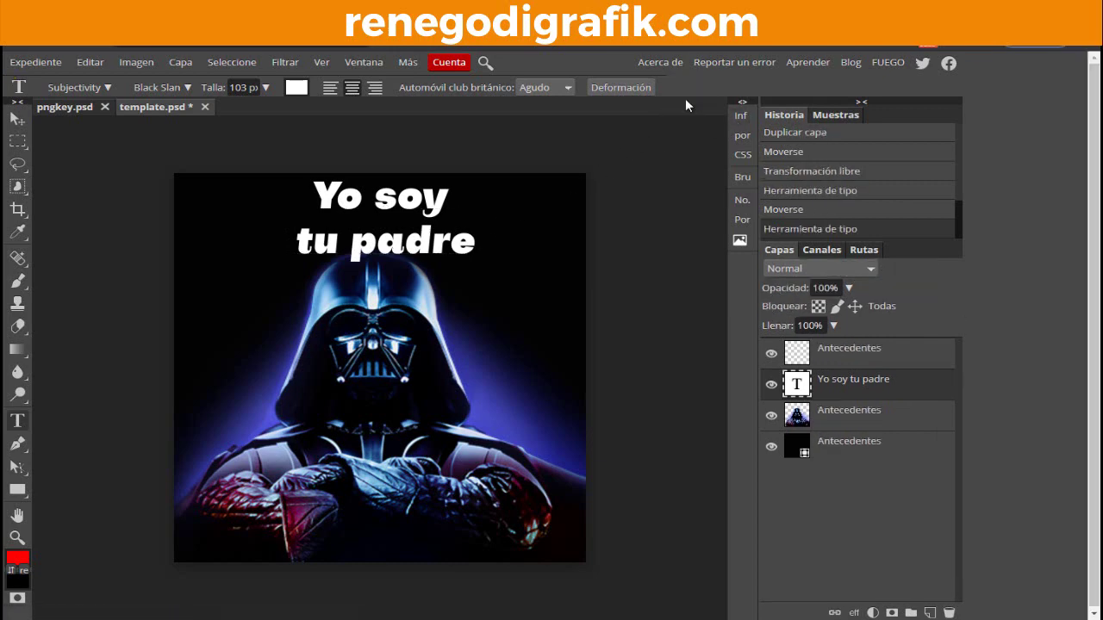
Step: Nudge the heading back to the top centre above Vader
click(17, 118)
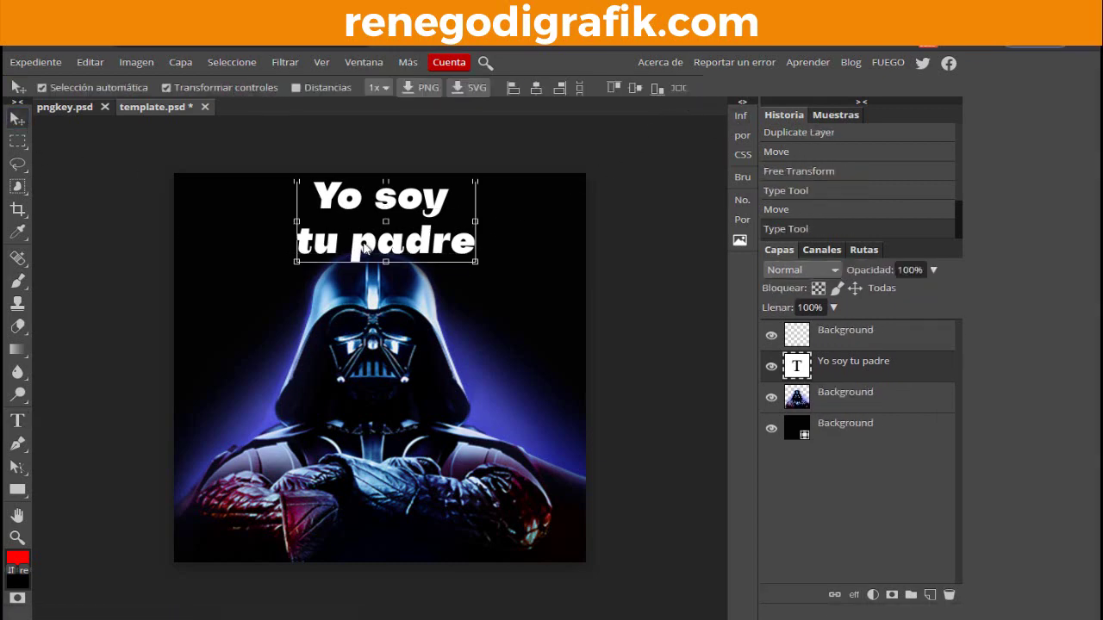
key(Up)
key(Up)
key(Up)
key(Left)
key(Up)
key(Up)
key(Left)
key(Up)
key(Up)
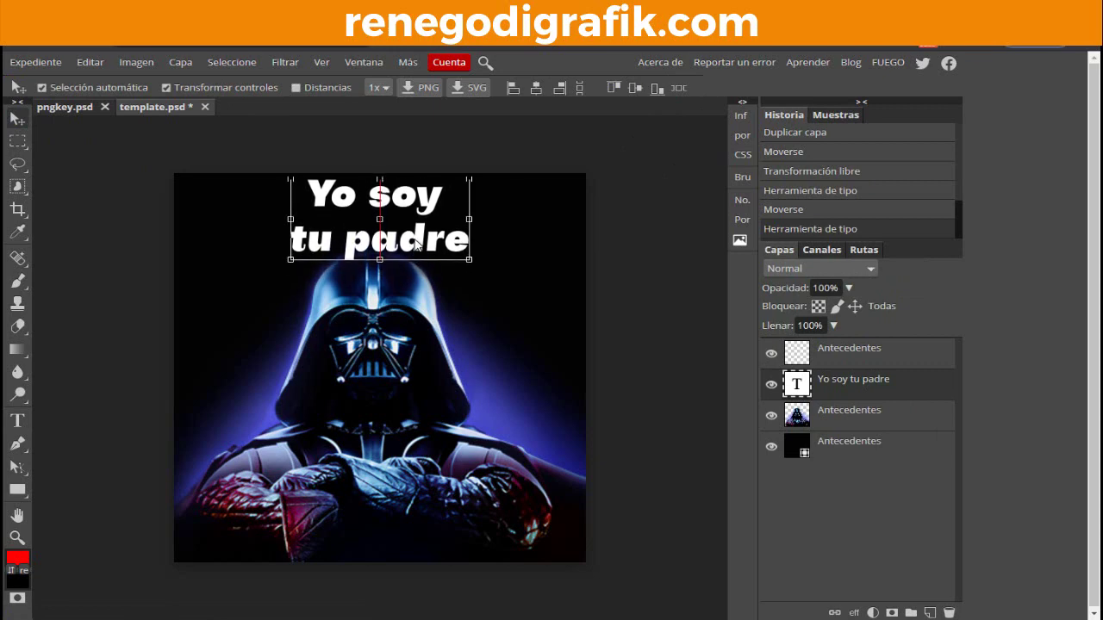
key(Up)
key(Up)
key(Left)
drag(416, 250, 413, 244)
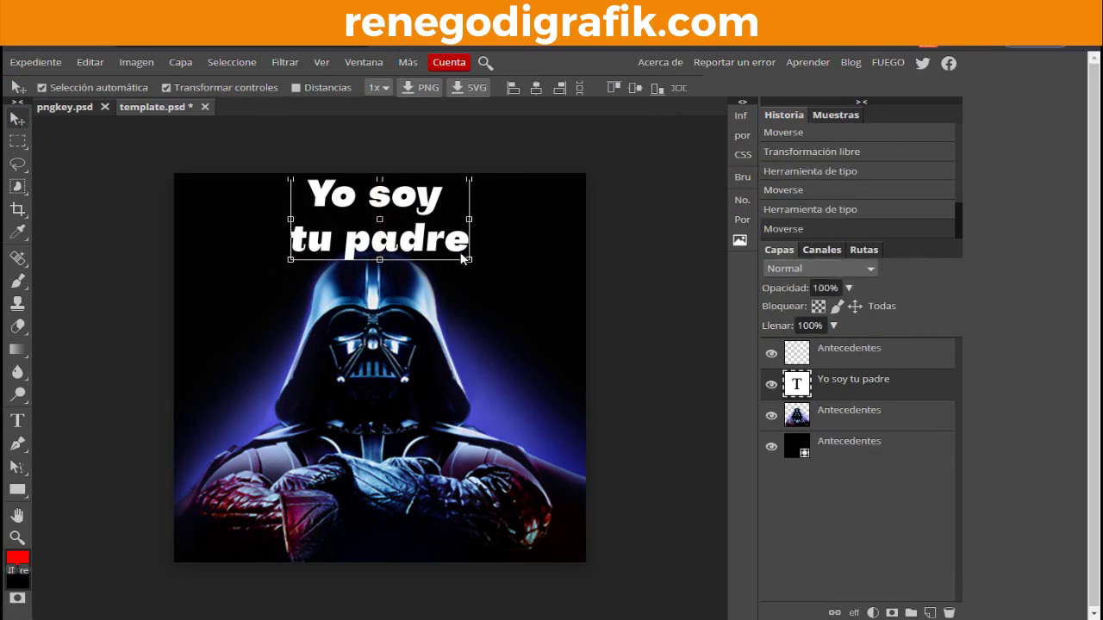
Step: Browse the font weight and font lists in the text options bar
click(17, 420)
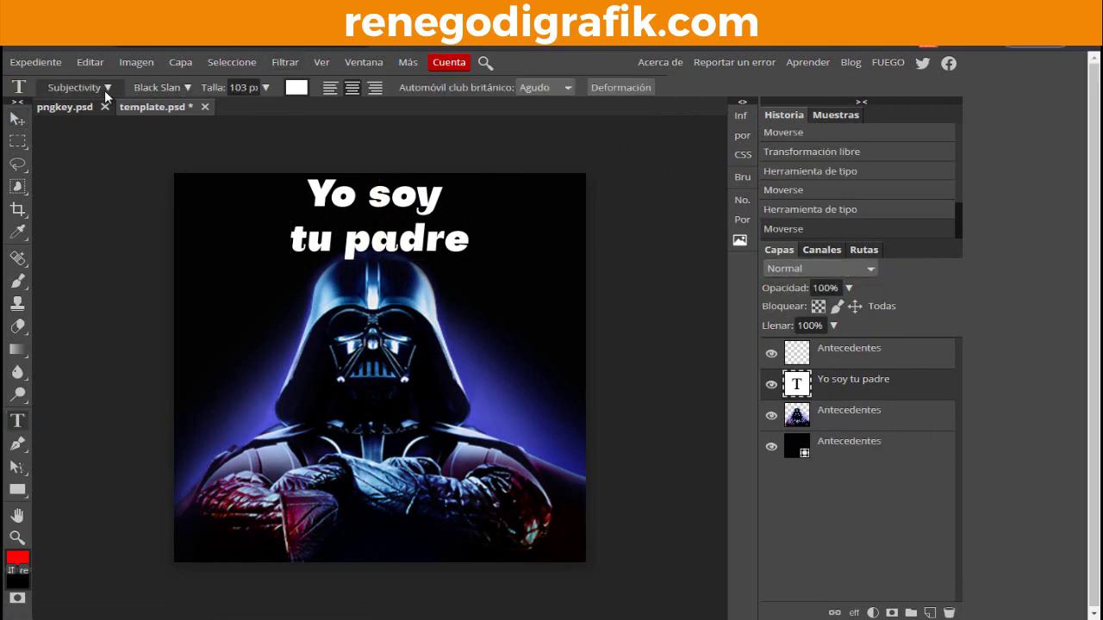
click(186, 86)
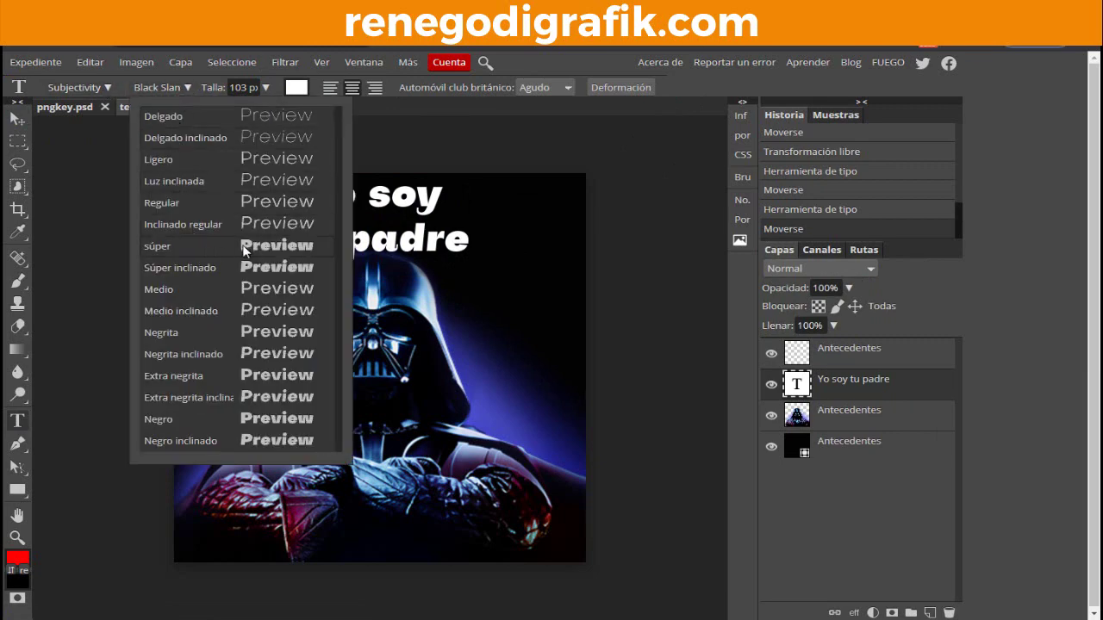
click(92, 188)
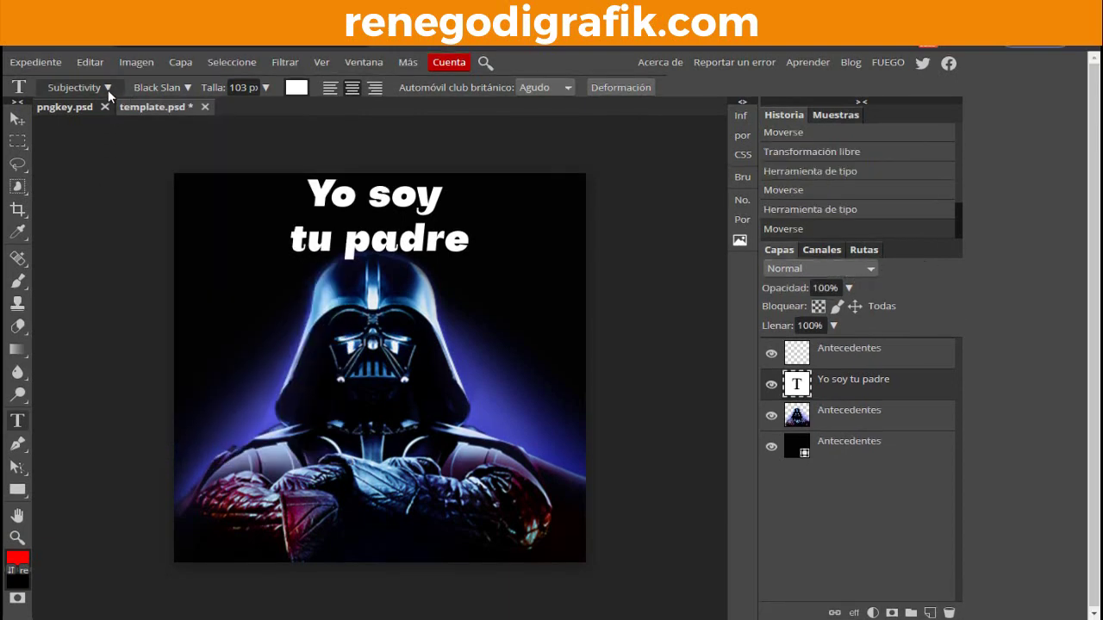
click(103, 86)
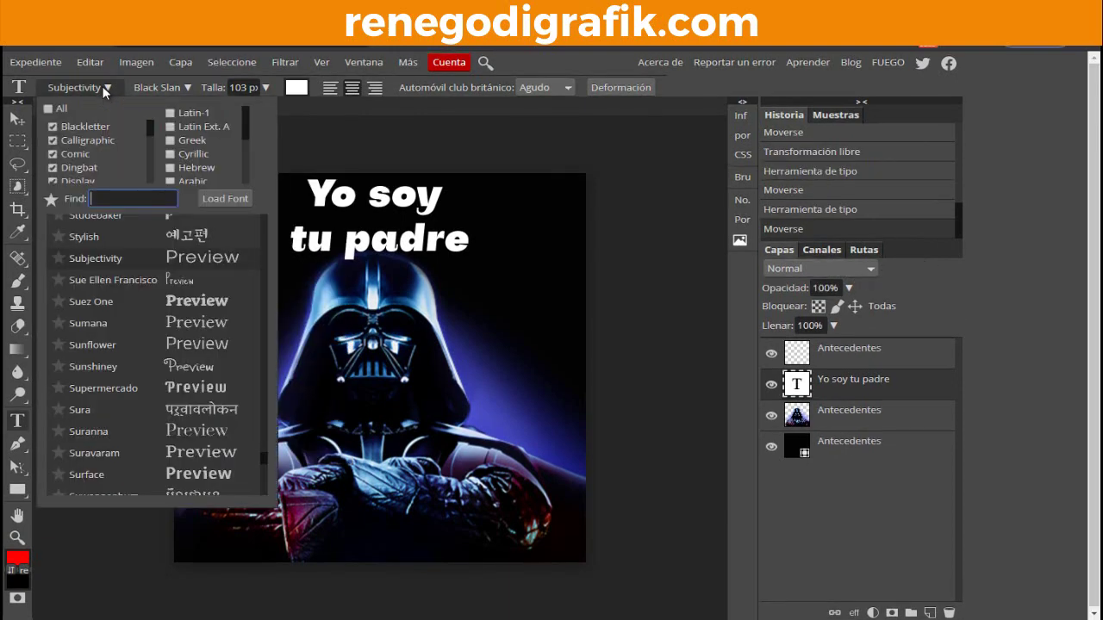
click(89, 85)
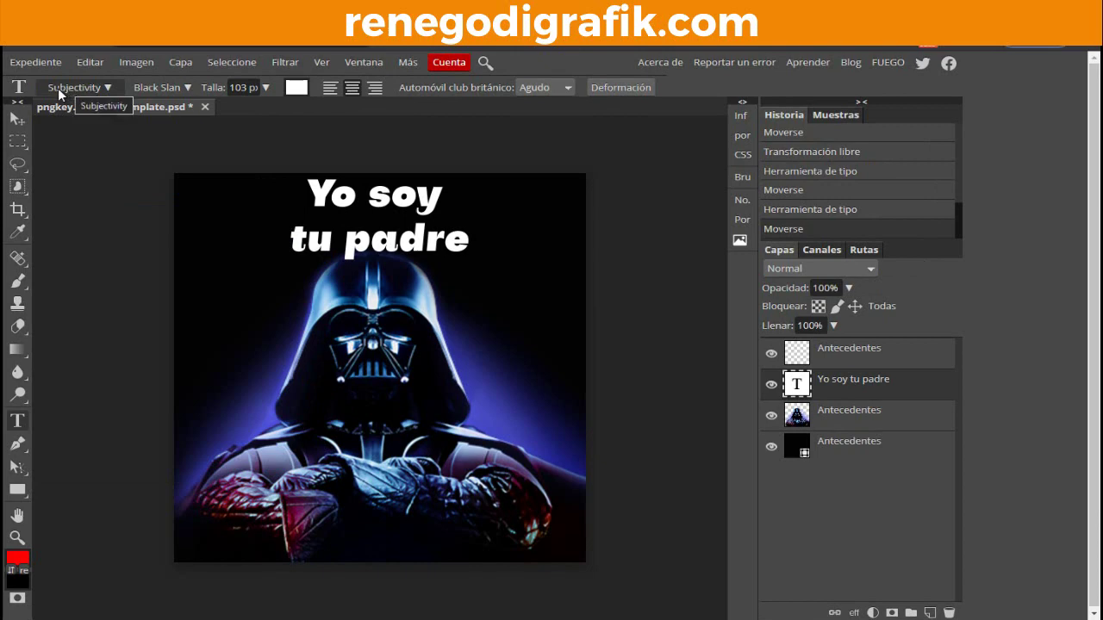
Step: Scroll the font list and apply Teko Bold to the heading
click(108, 88)
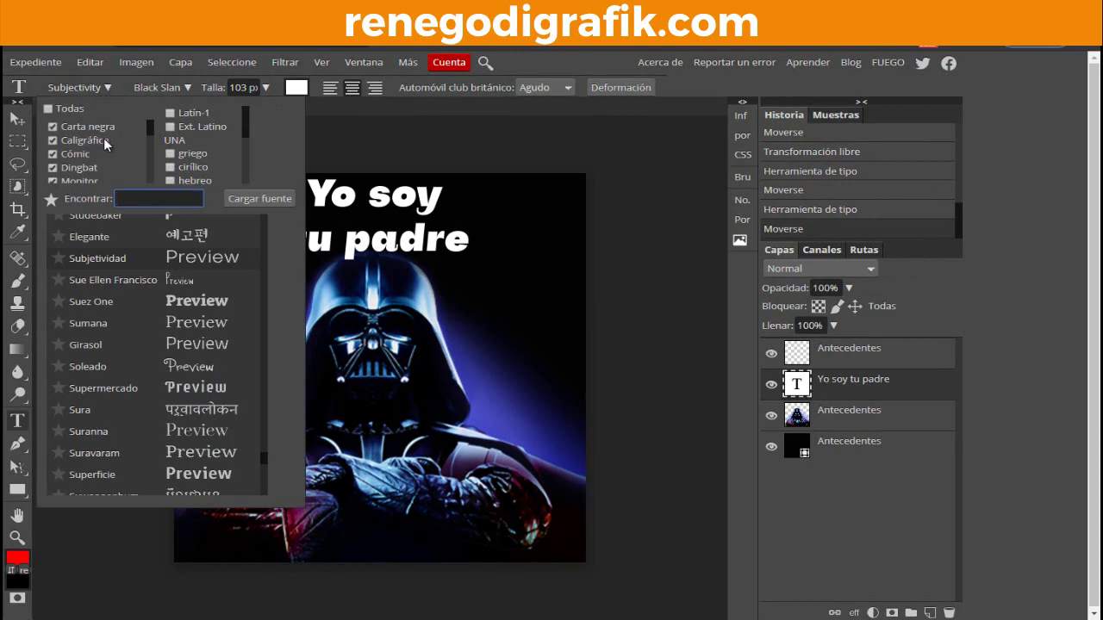
scroll(105, 144, down, 2)
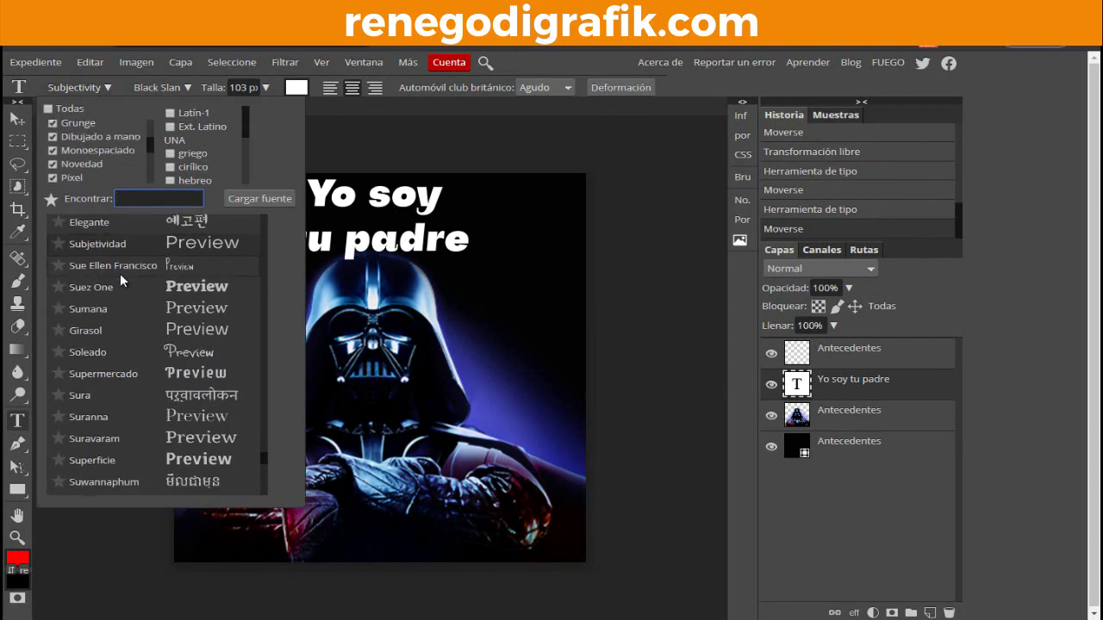
scroll(119, 273, down, 3)
scroll(124, 287, down, 1)
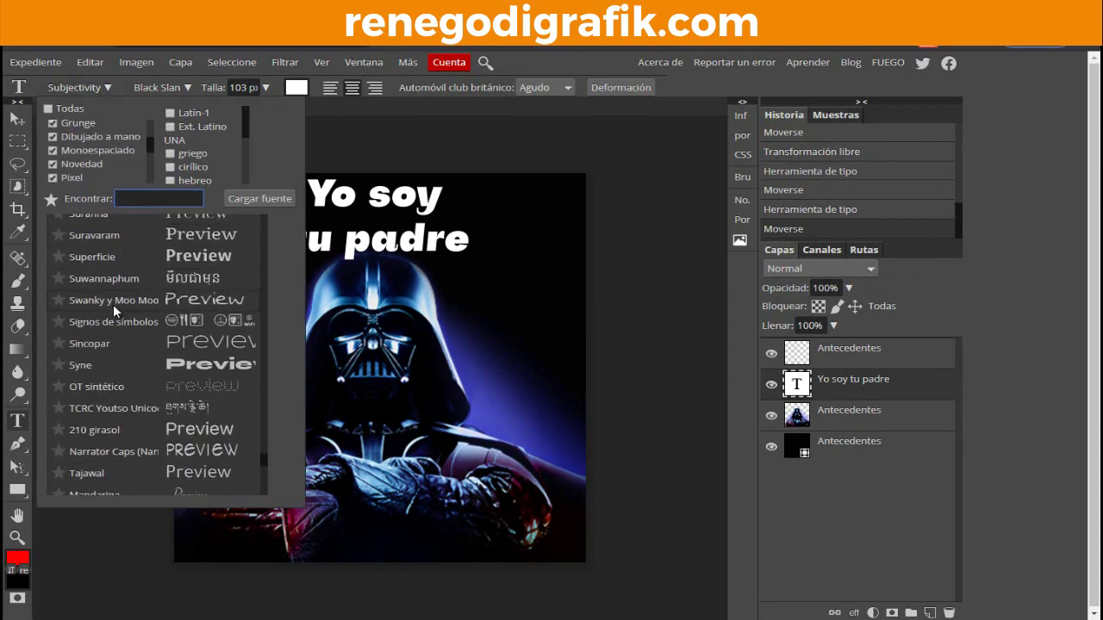
scroll(115, 303, down, 3)
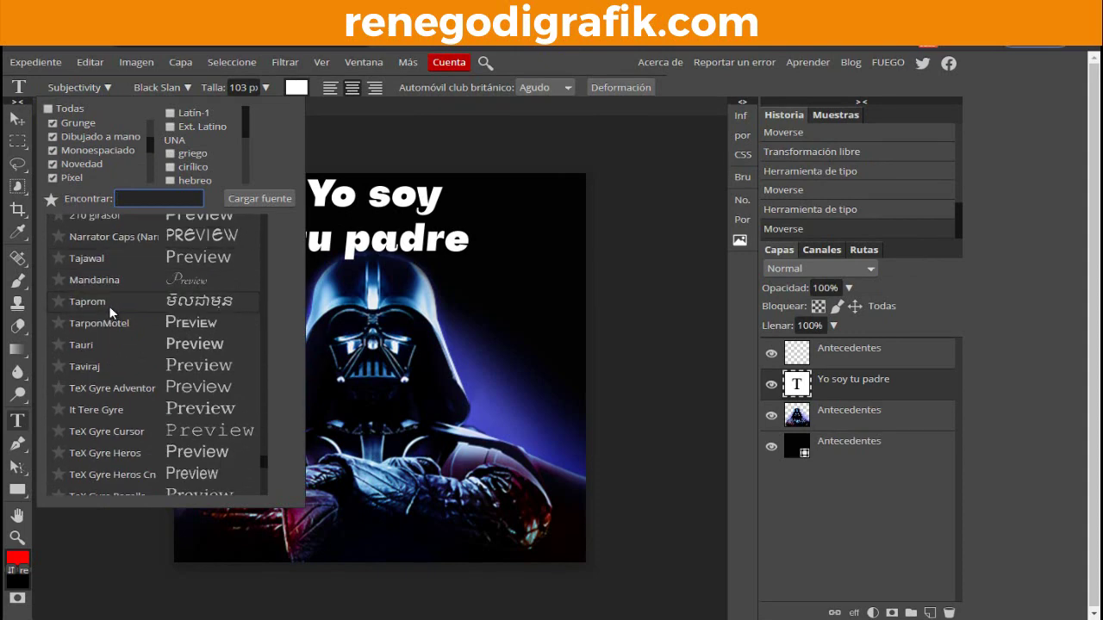
scroll(112, 306, down, 2)
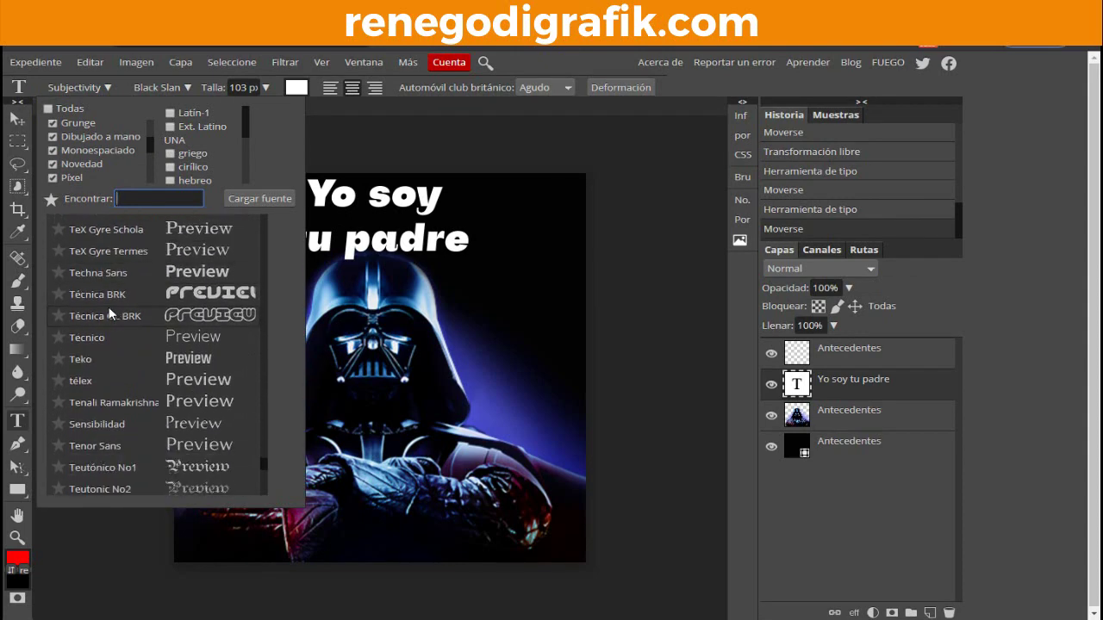
scroll(108, 307, down, 3)
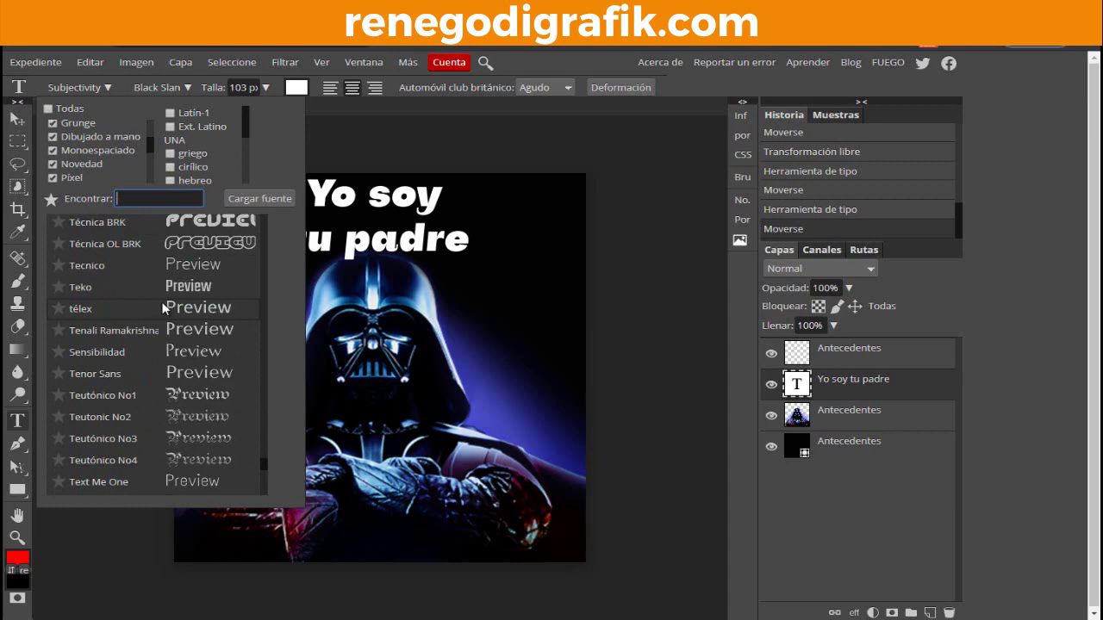
click(182, 290)
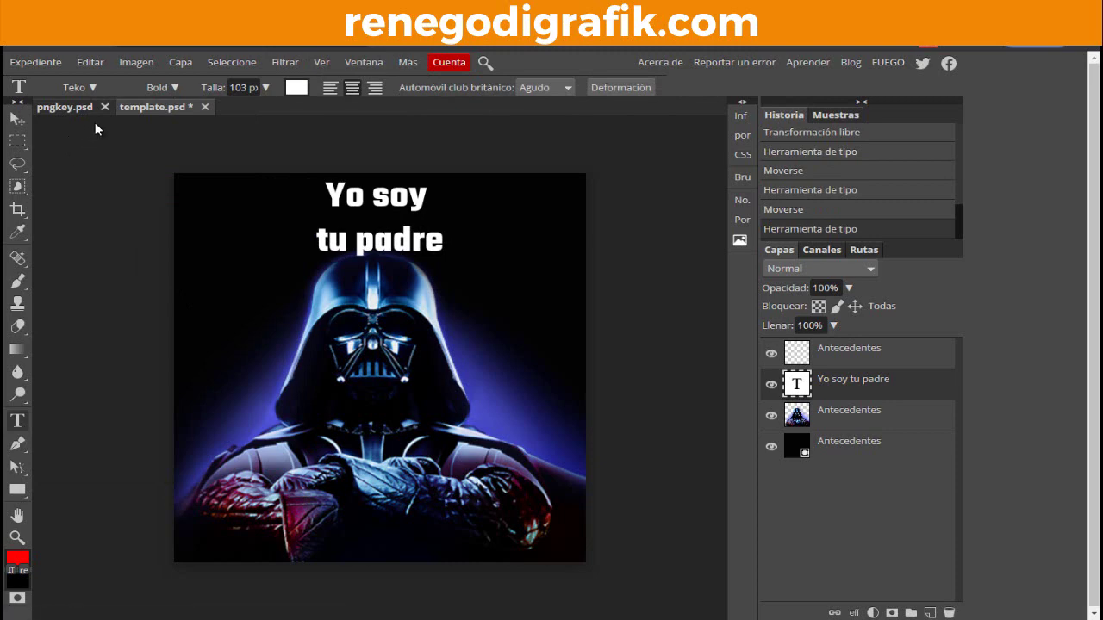
Step: Load both Pencilpete font files from the font folder, keeping them for future sessions
click(95, 85)
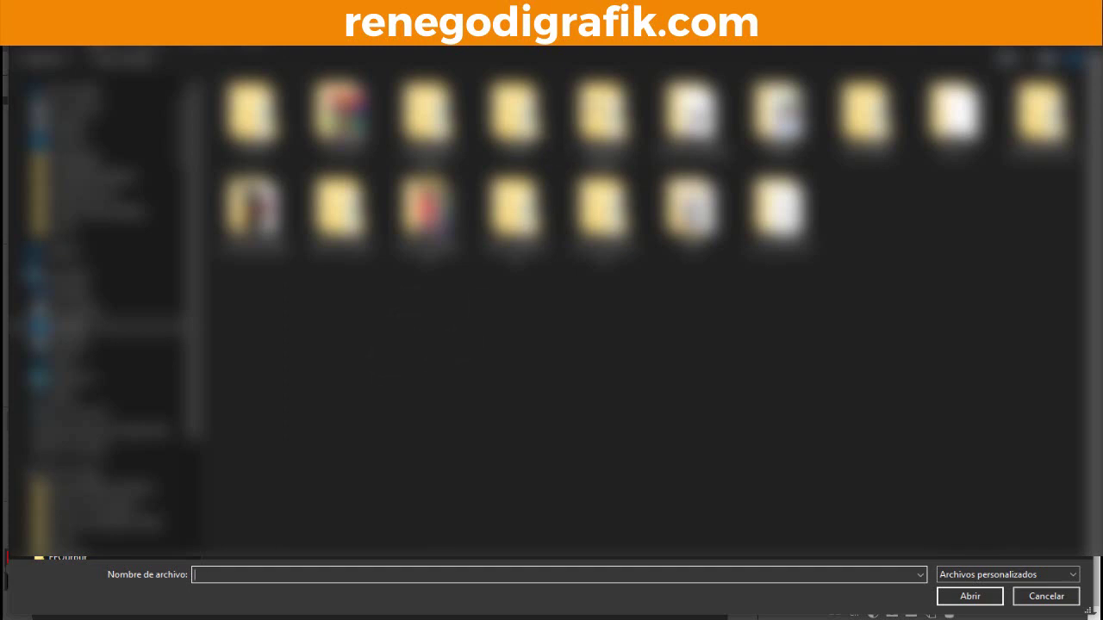
double_click(594, 120)
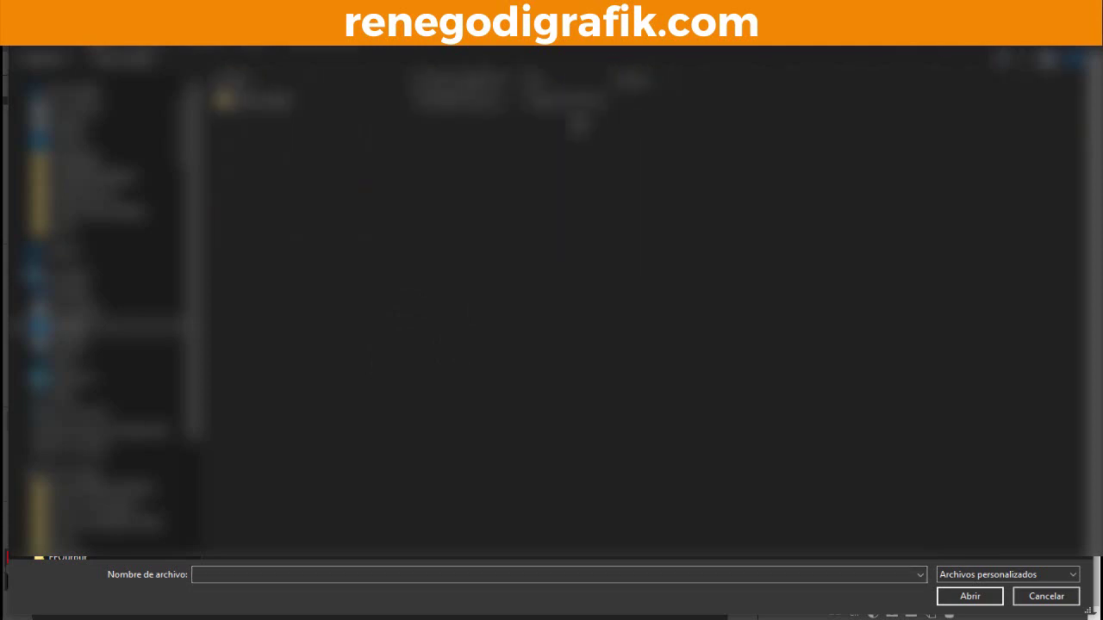
click(287, 121)
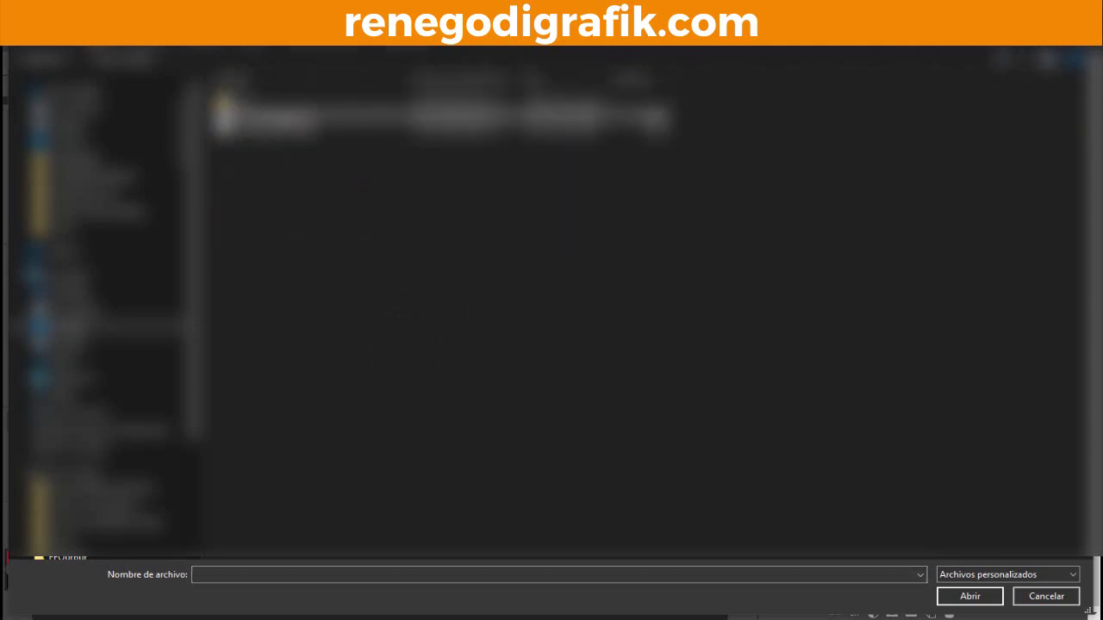
shift+click(302, 138)
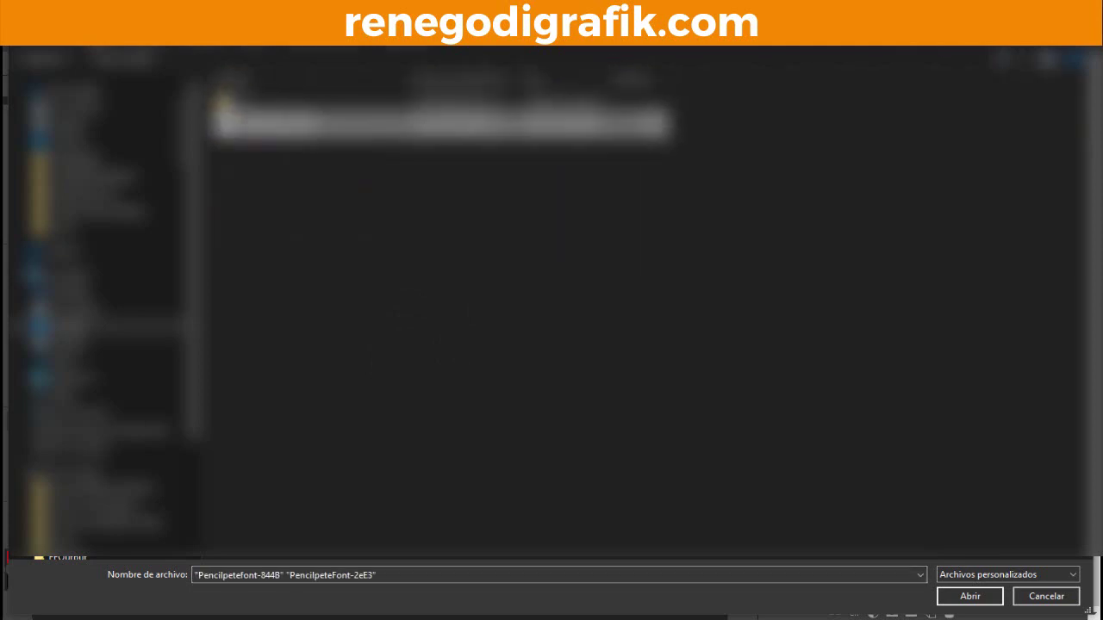
click(969, 597)
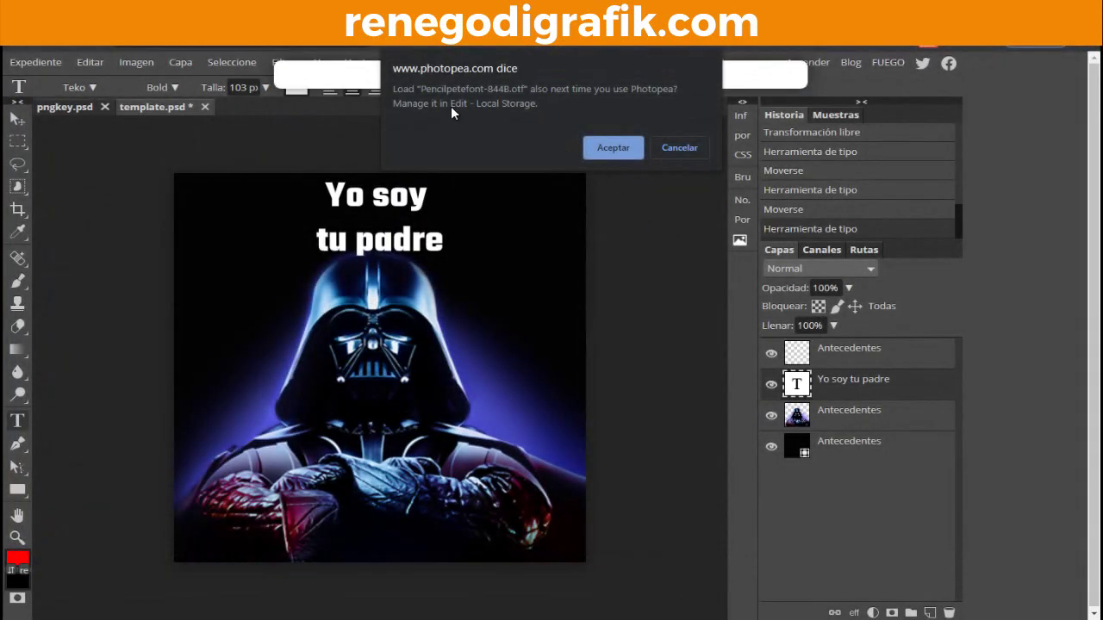
click(612, 147)
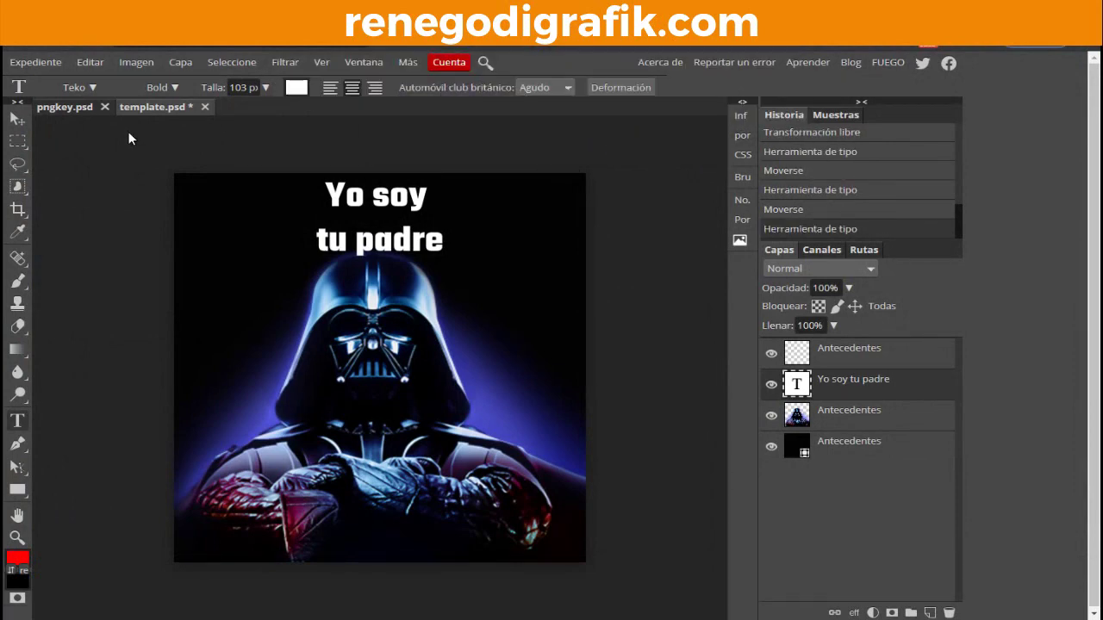
Step: Search 'pen' and apply pencilPete FONT, Regular style, to the heading
click(95, 85)
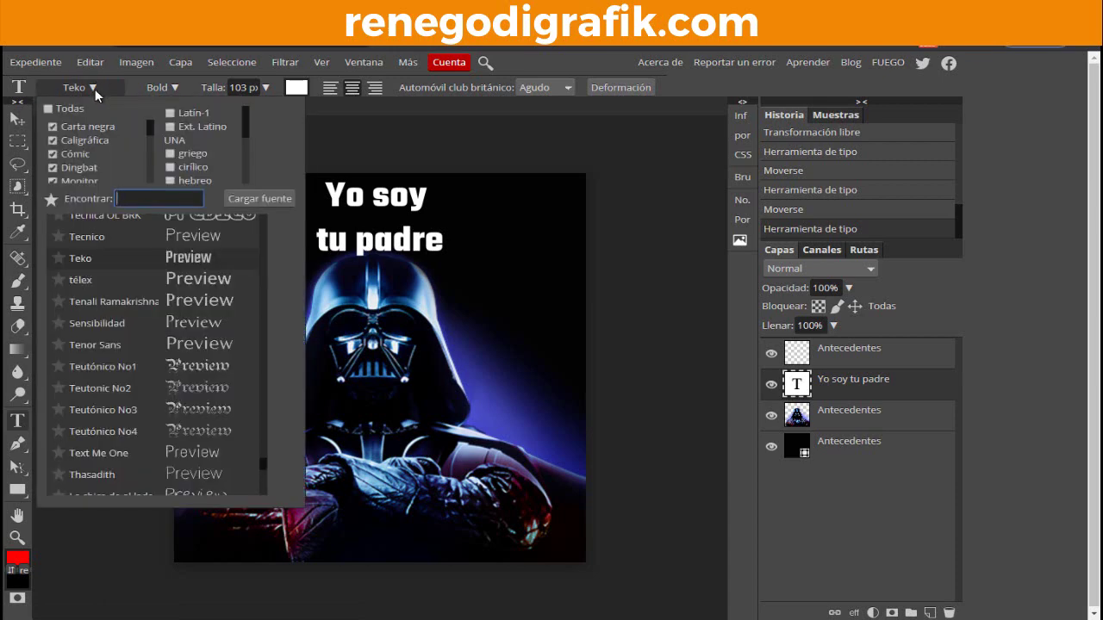
text(pe)
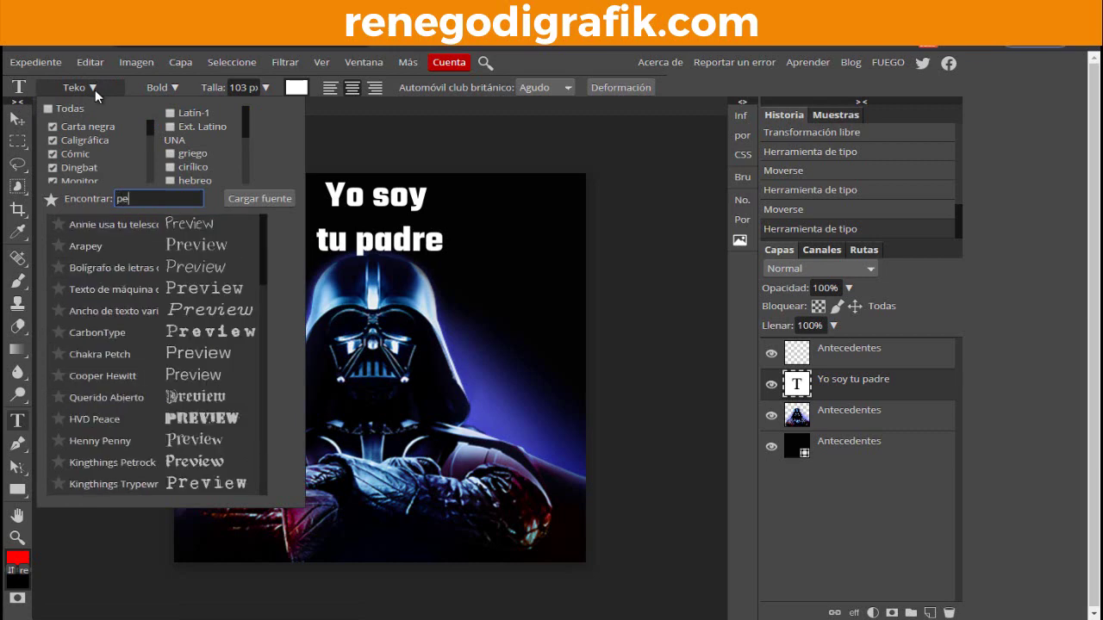
text(n)
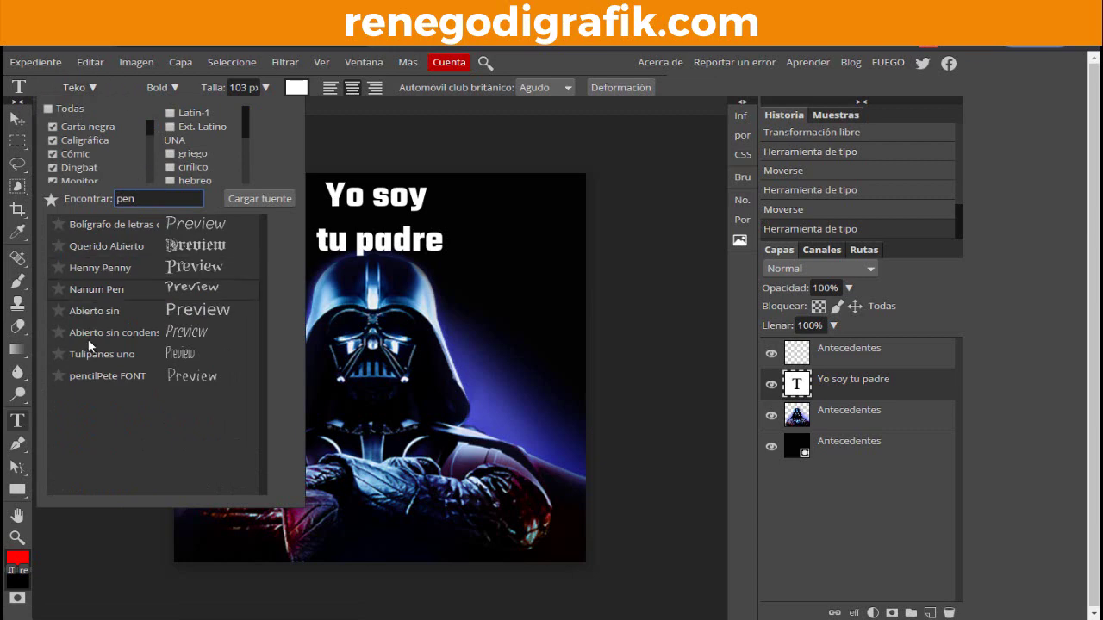
click(111, 376)
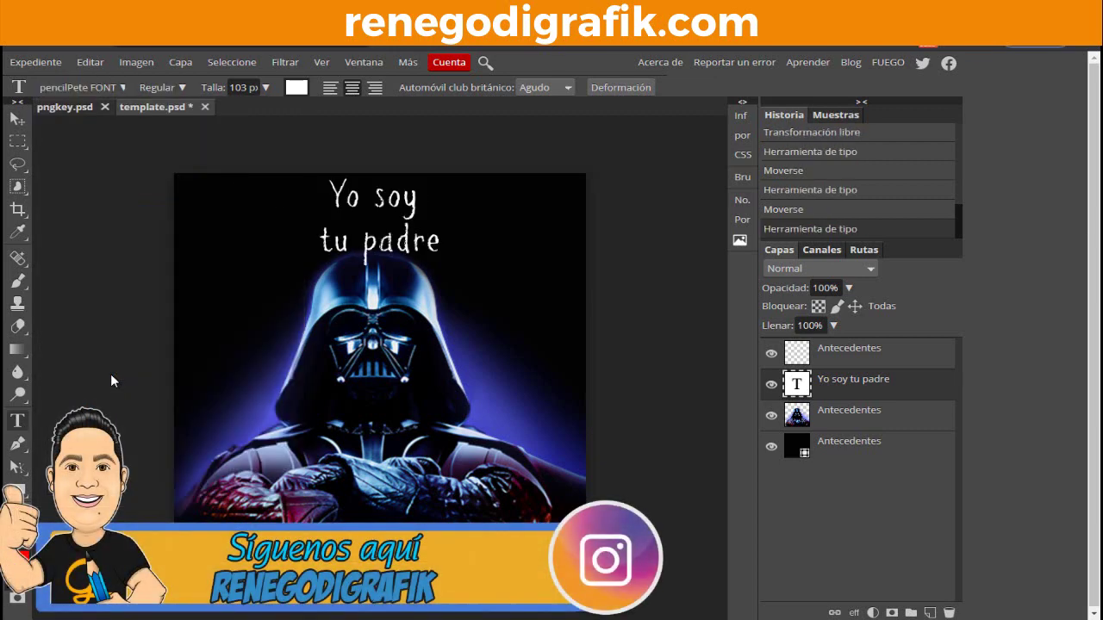
click(181, 88)
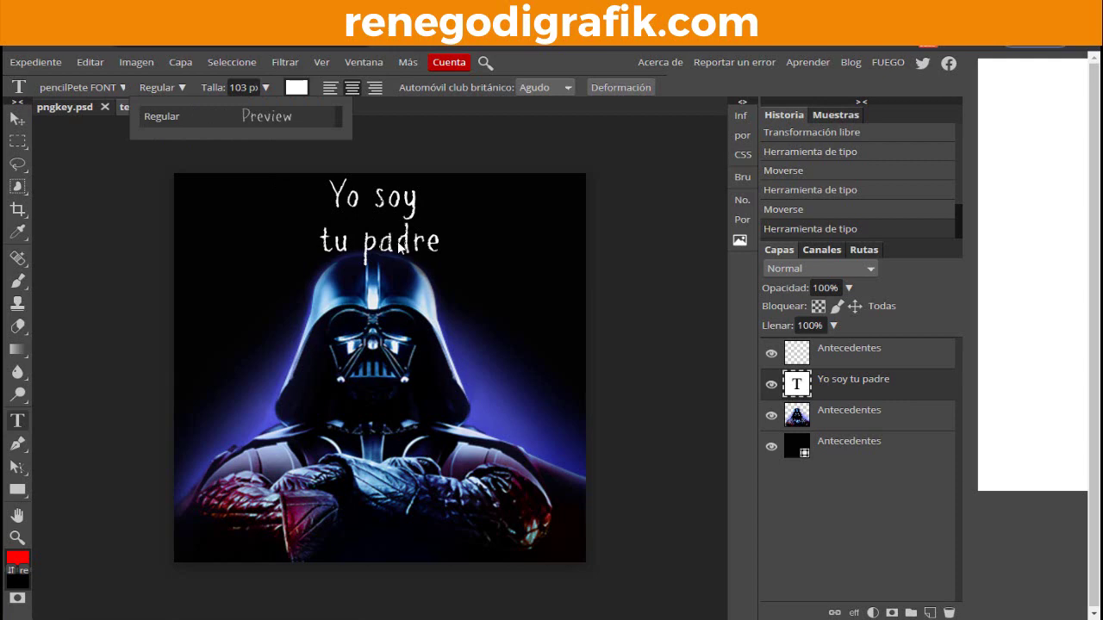
Step: Switch the title text to Nanum Pen and check which styles it offers
click(384, 133)
click(121, 89)
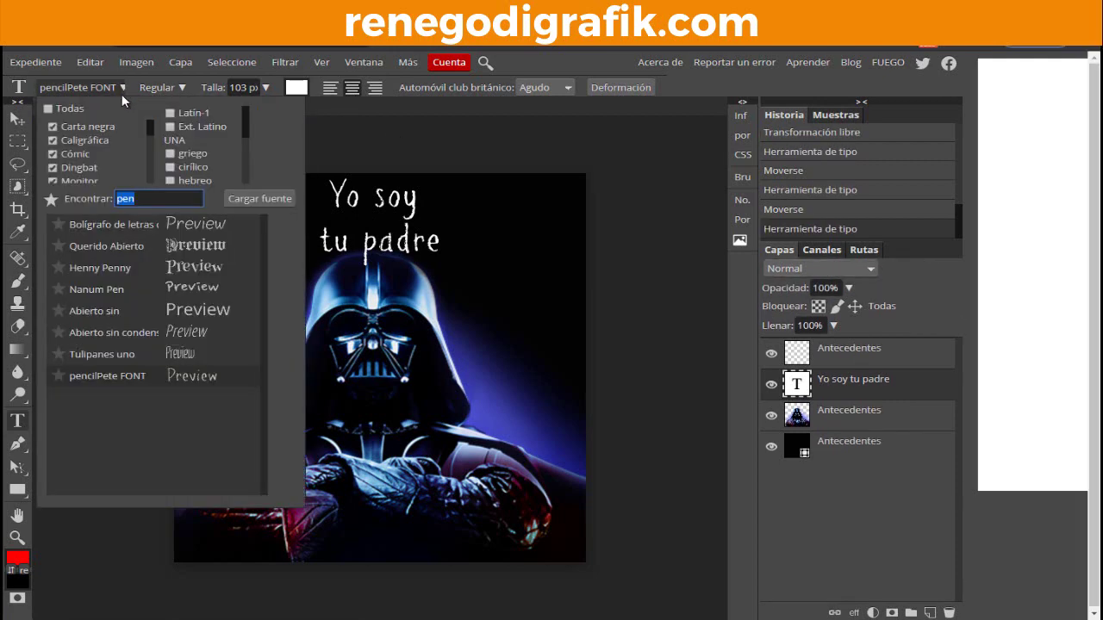
click(97, 289)
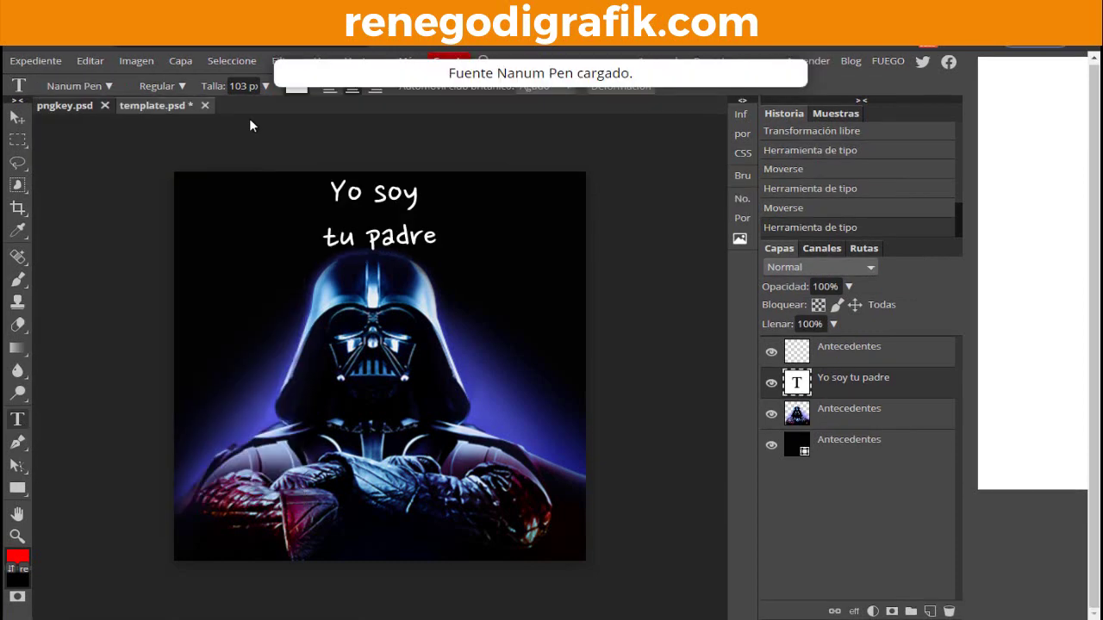
click(184, 88)
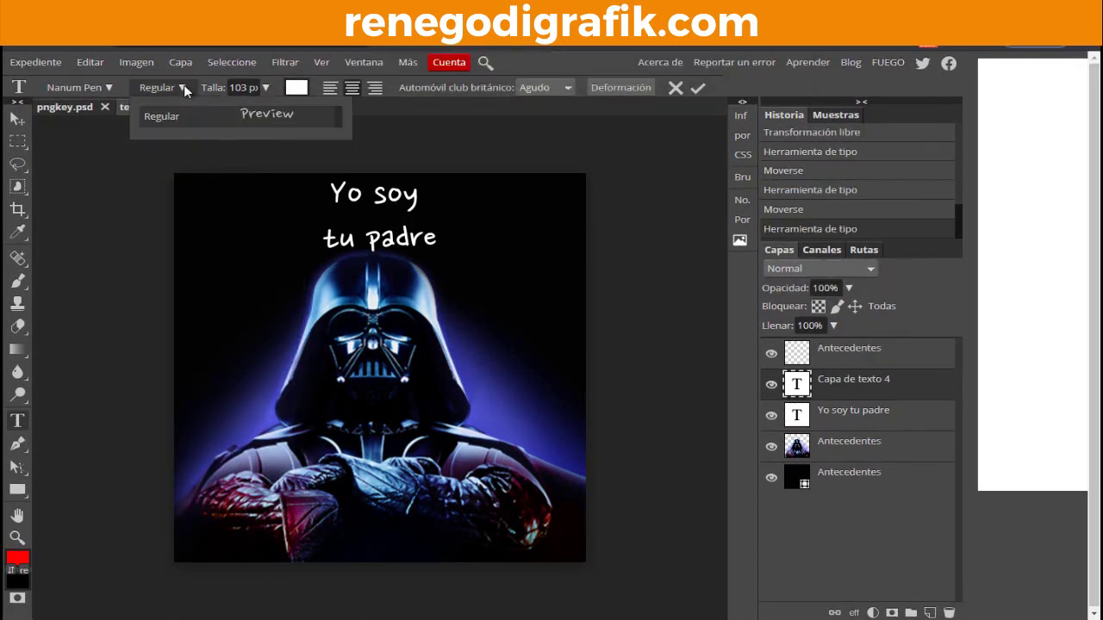
click(181, 88)
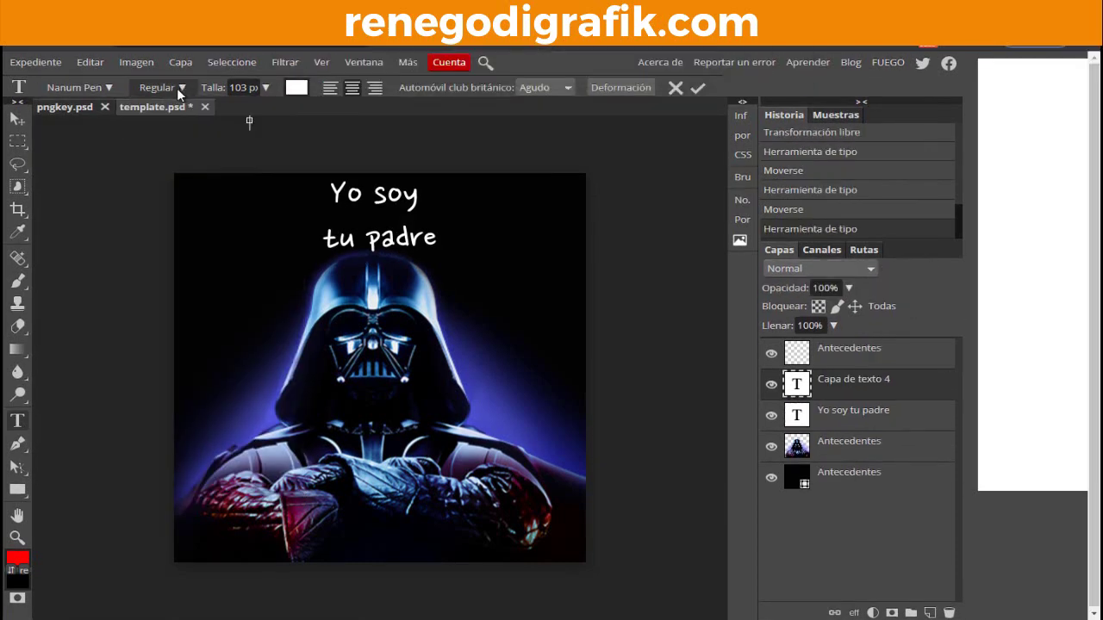
Step: Browse the full font list without changing the font, then confirm the text
click(111, 87)
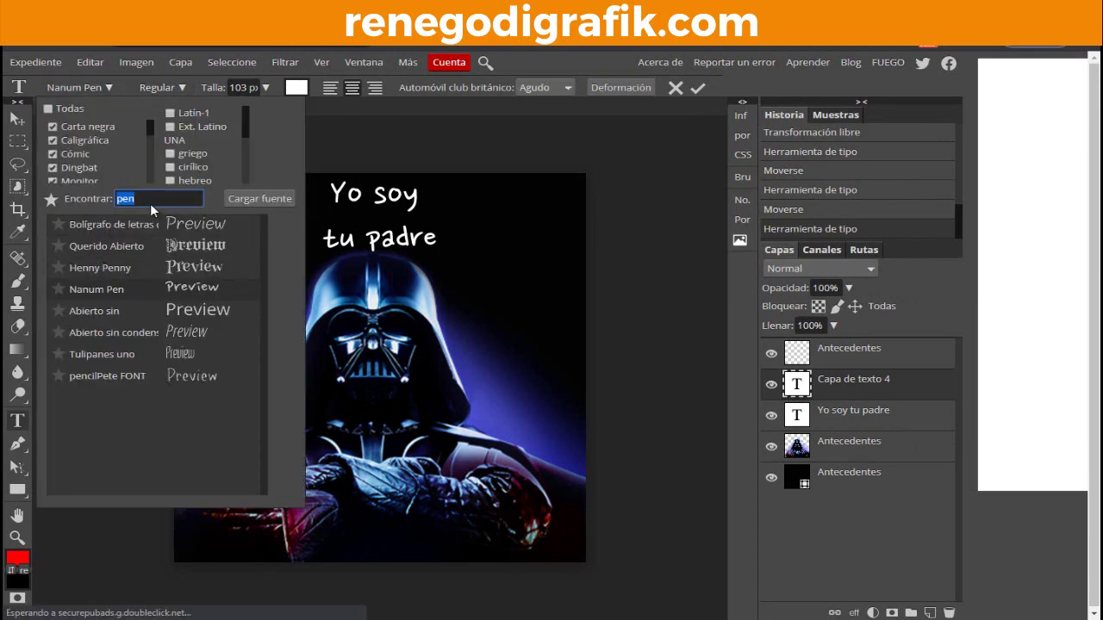
key(BackSpace)
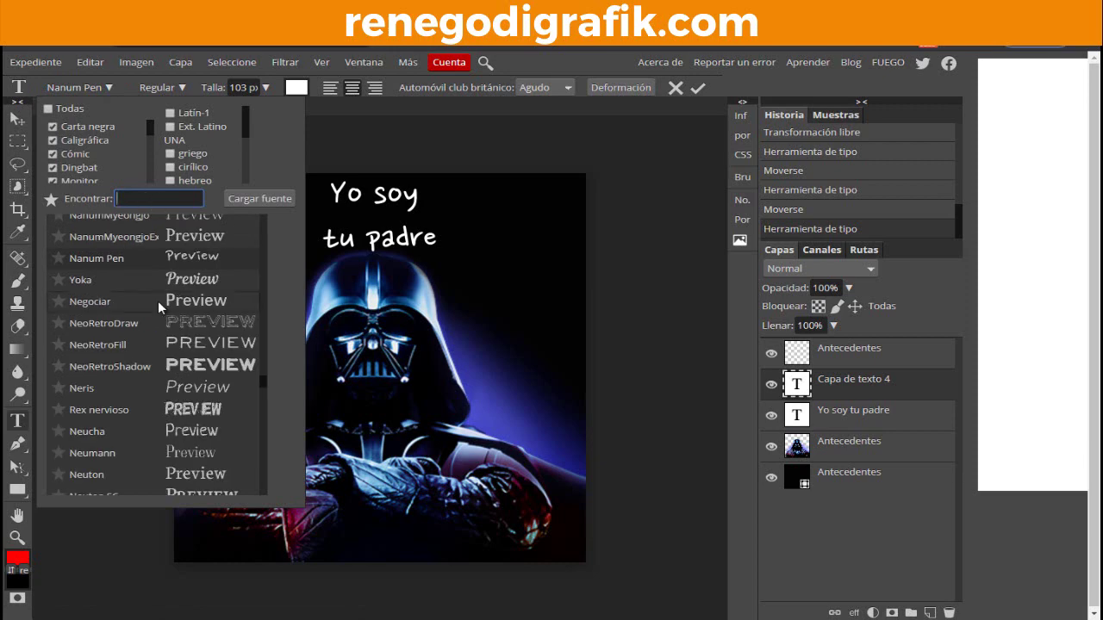
scroll(157, 300, down, 2)
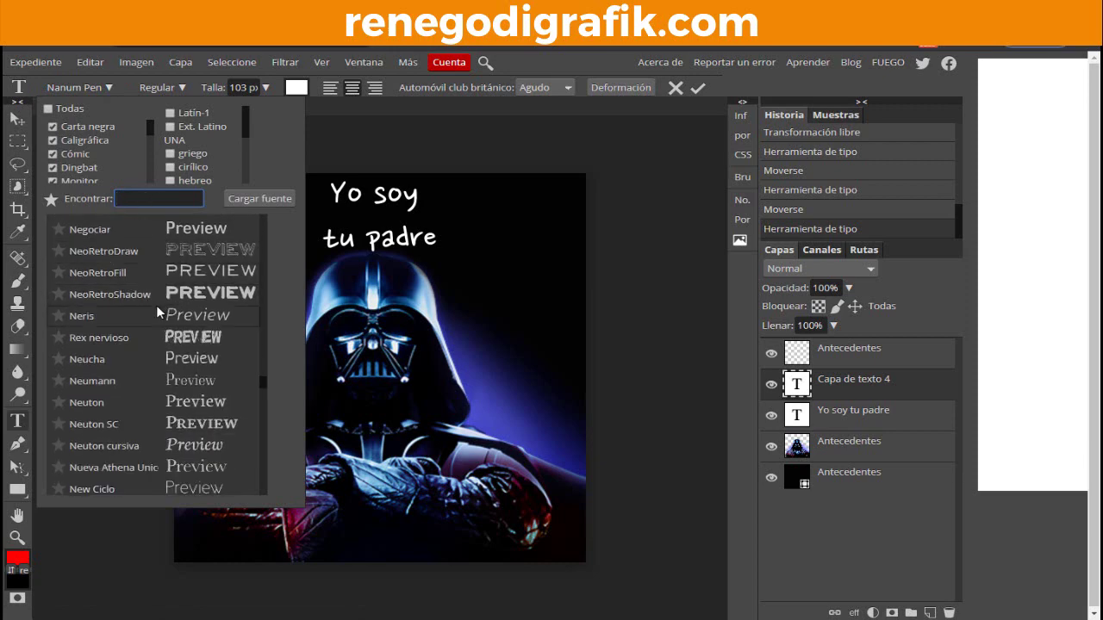
scroll(155, 305, down, 2)
click(192, 263)
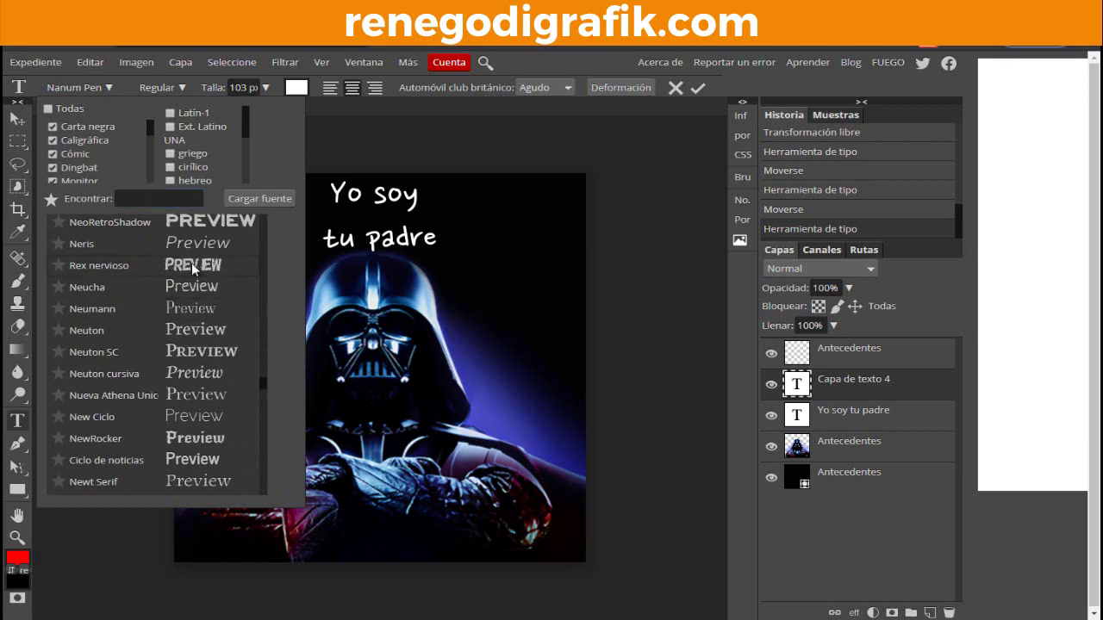
key(Escape)
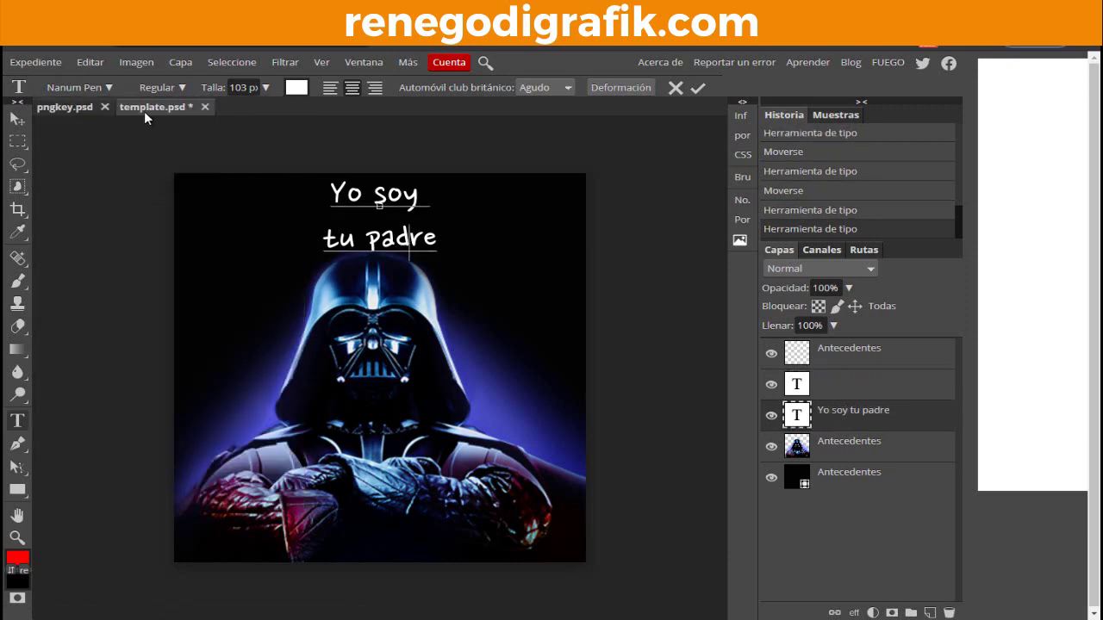
click(91, 85)
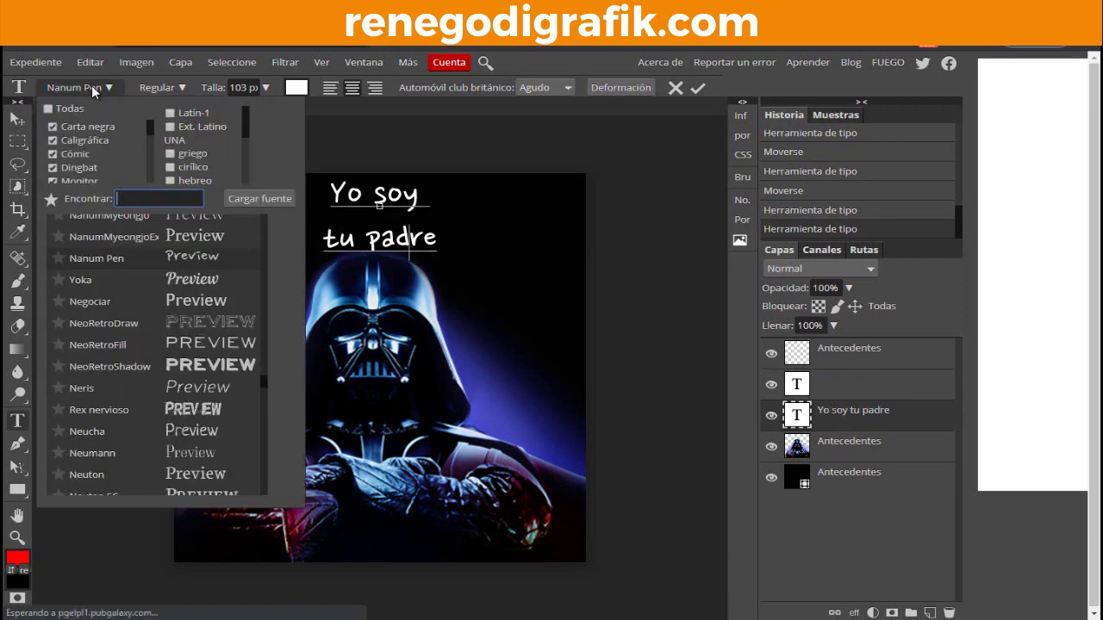
scroll(183, 321, down, 2)
click(182, 131)
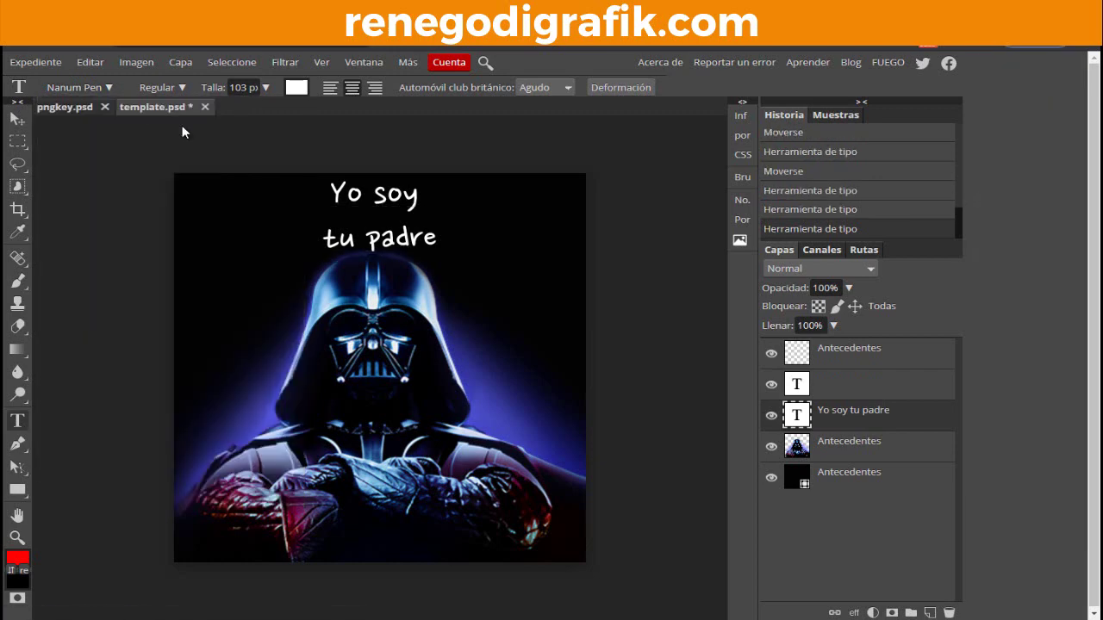
Step: Apply the NotMaryKate font to the whole YO SOY TU PADRE text and commit it
drag(435, 242, 175, 116)
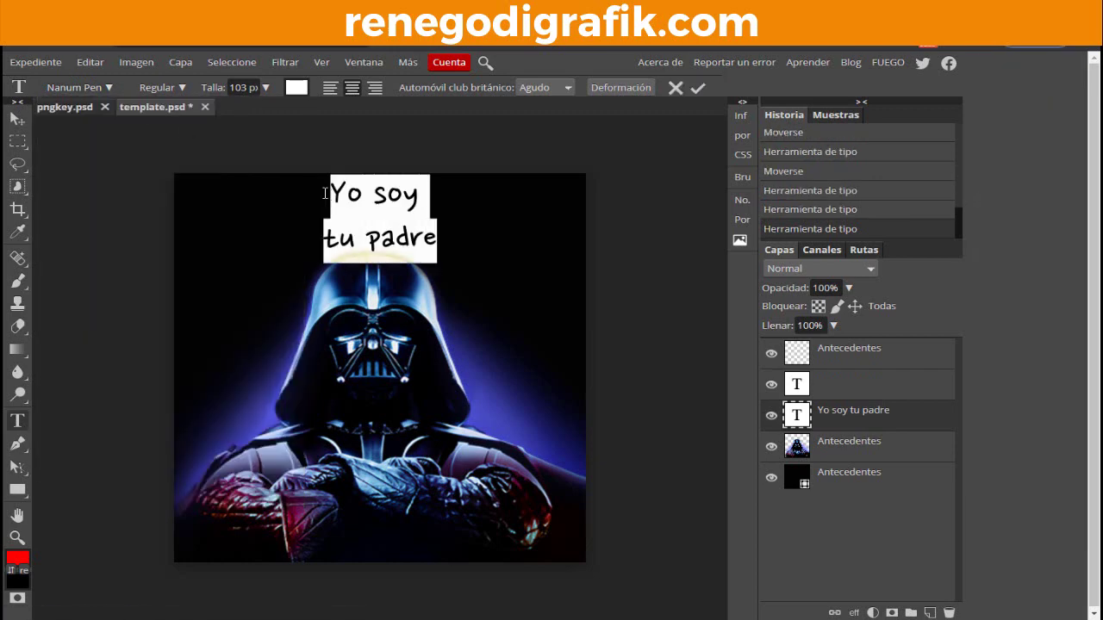
click(107, 88)
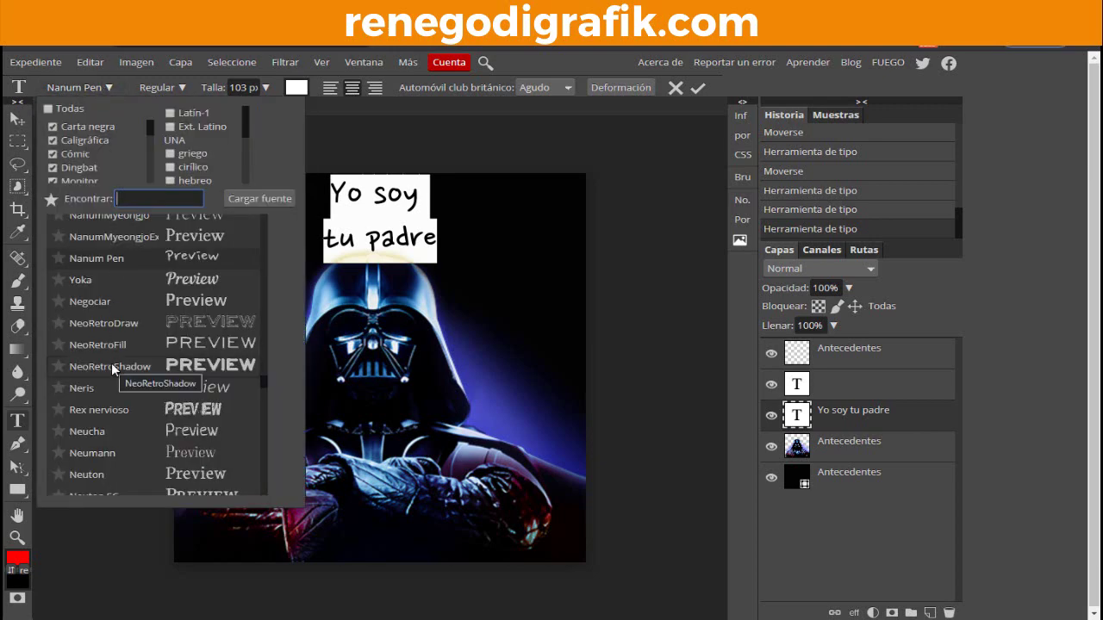
click(190, 410)
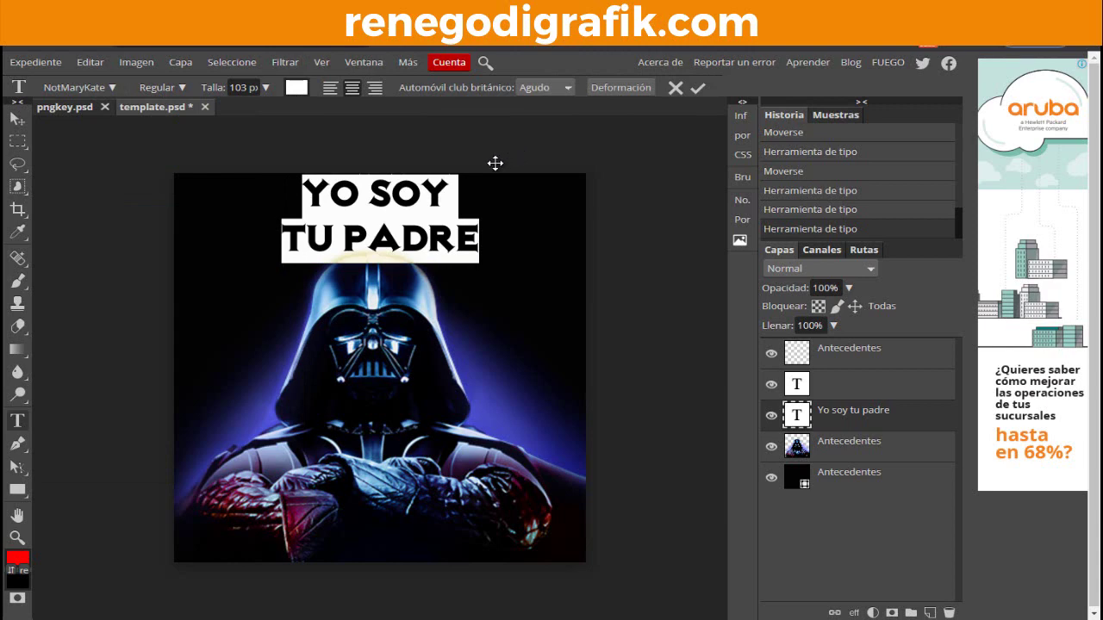
click(698, 89)
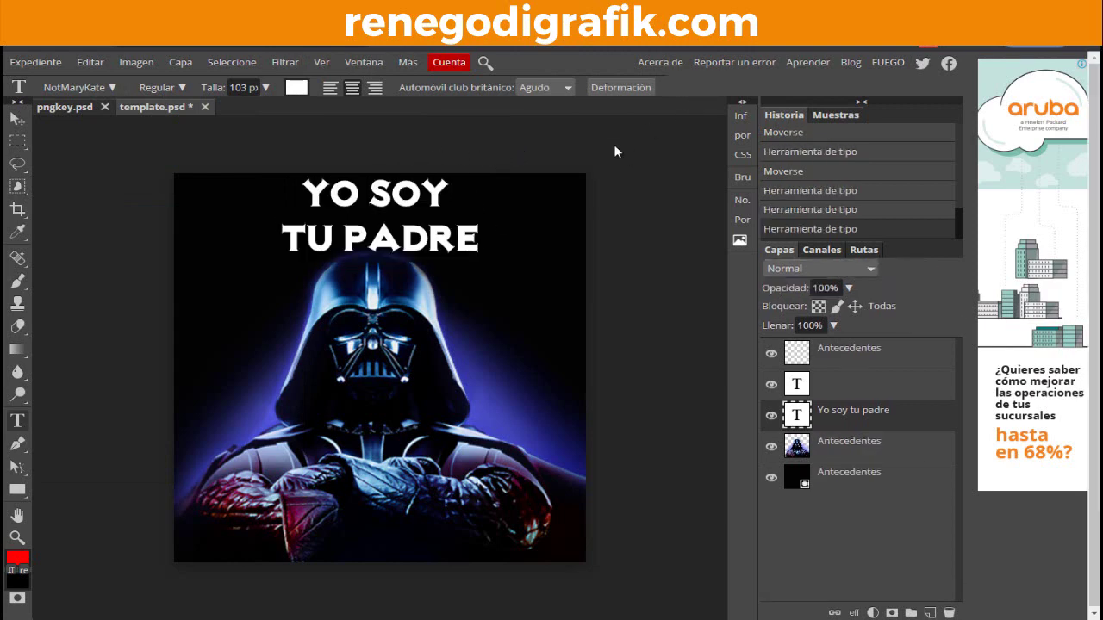
Step: Scale up the YO SOY TU PADRE heading, centre it at the top, and open the Expediente menu
click(18, 118)
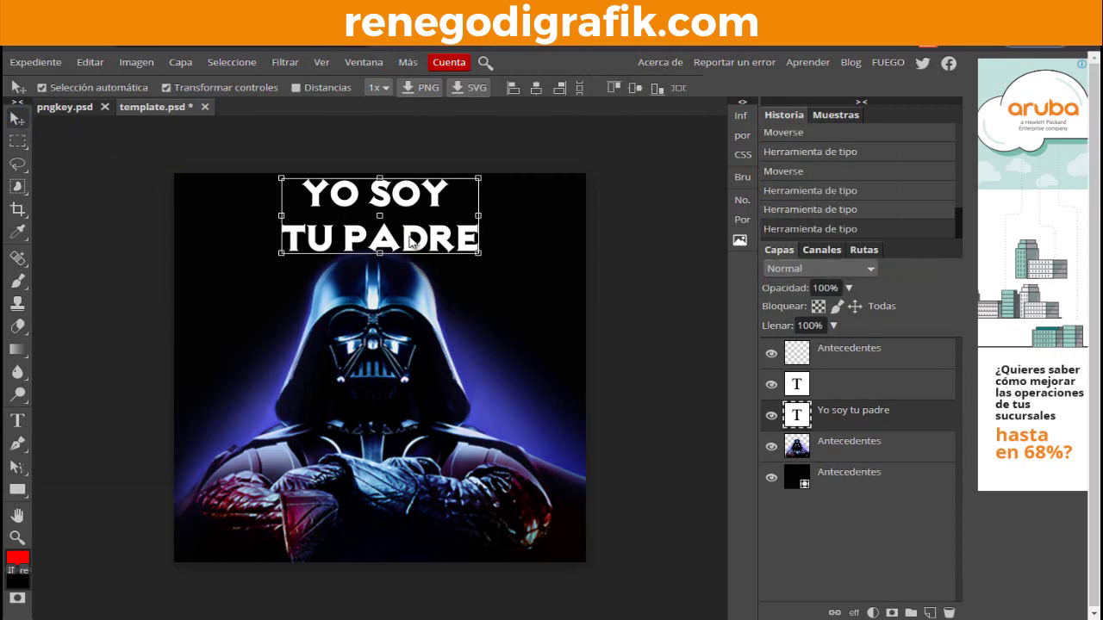
drag(410, 247, 405, 250)
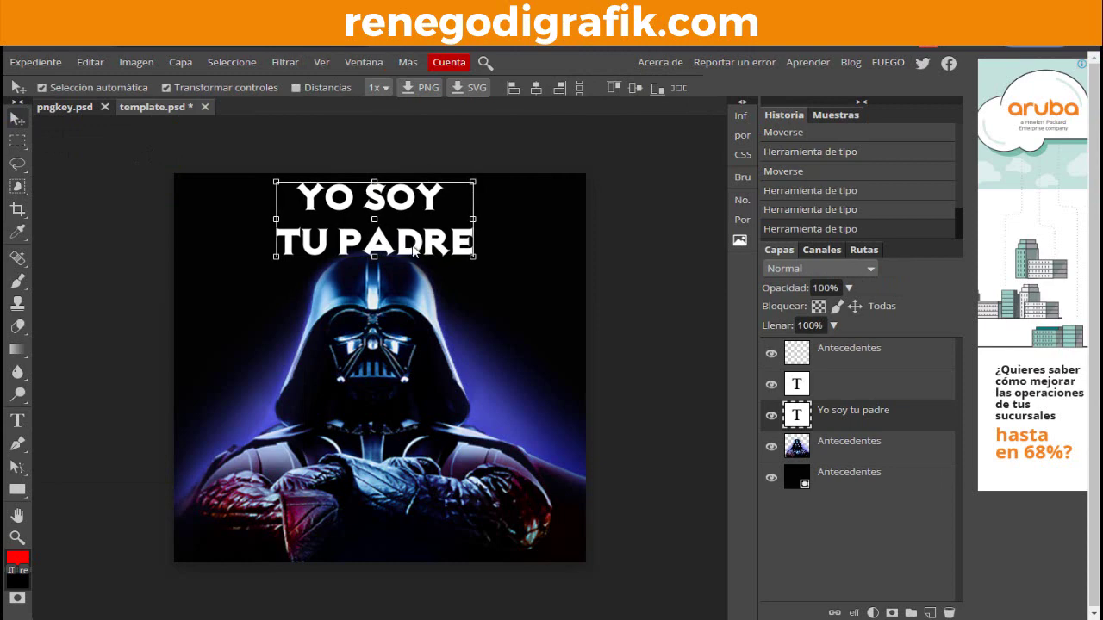
mouse_move(477, 257)
mouse_down()
mouse_move(495, 275)
mouse_move(483, 263)
mouse_up()
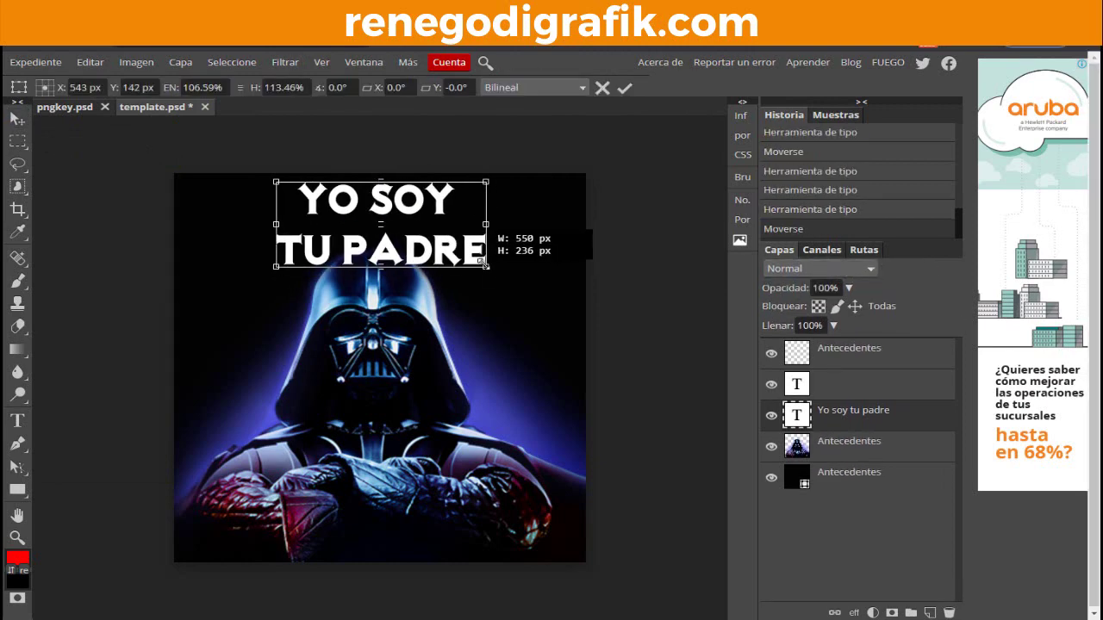
click(624, 87)
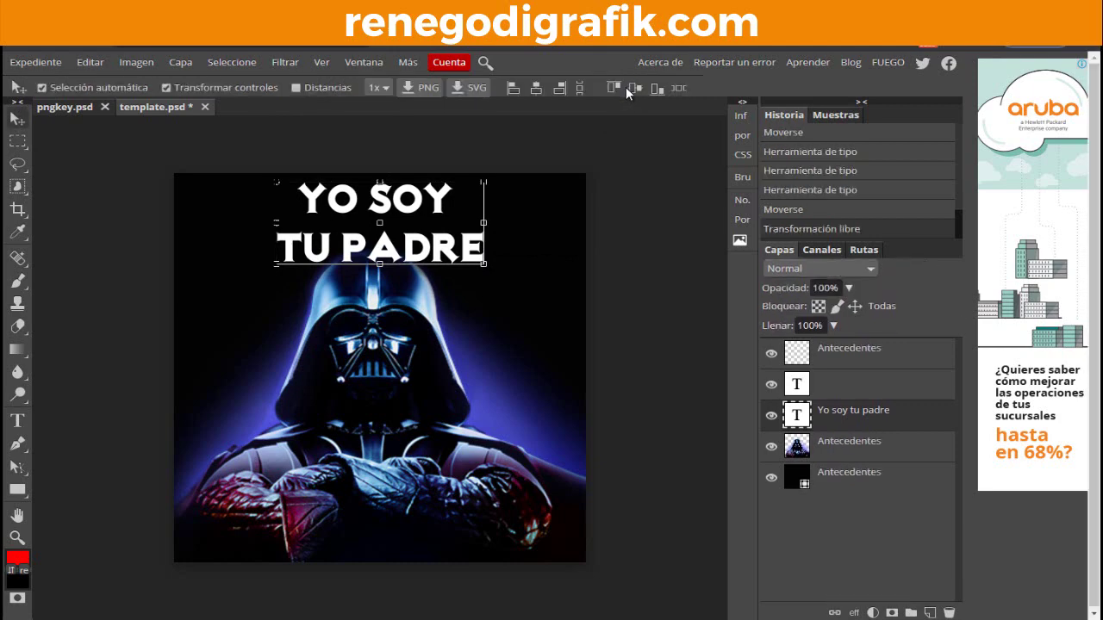
drag(442, 251, 435, 251)
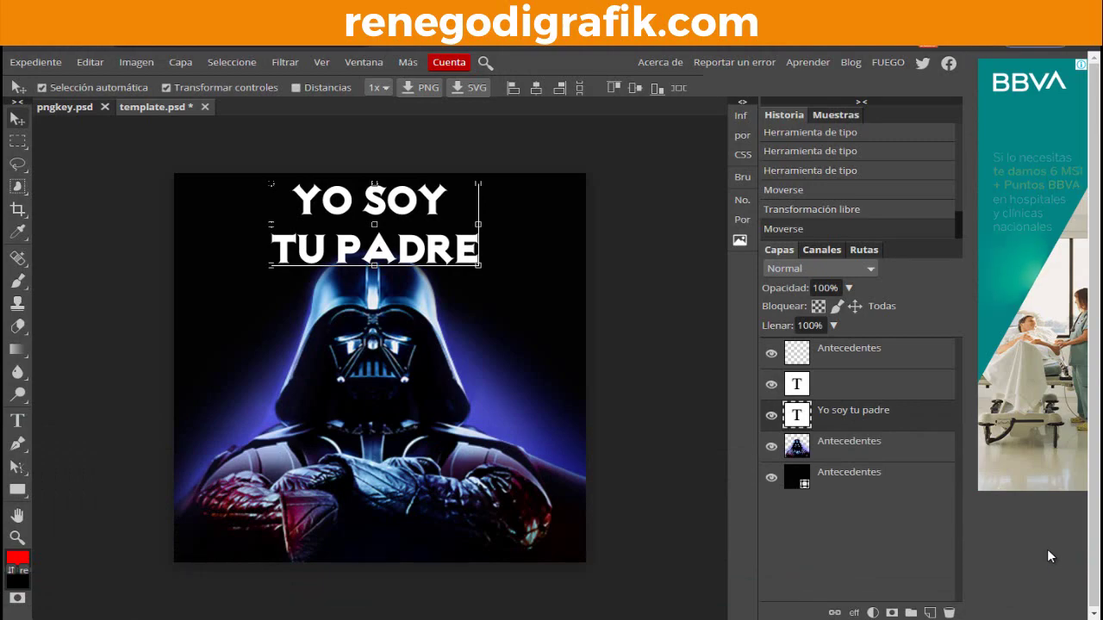
click(37, 60)
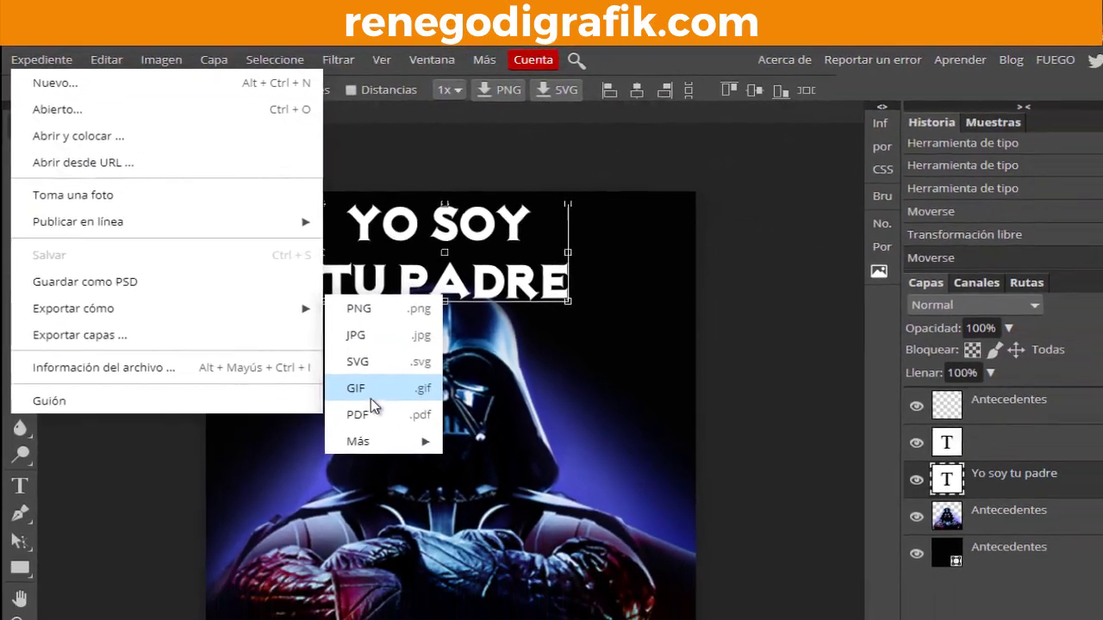
mouse_move(60, 270)
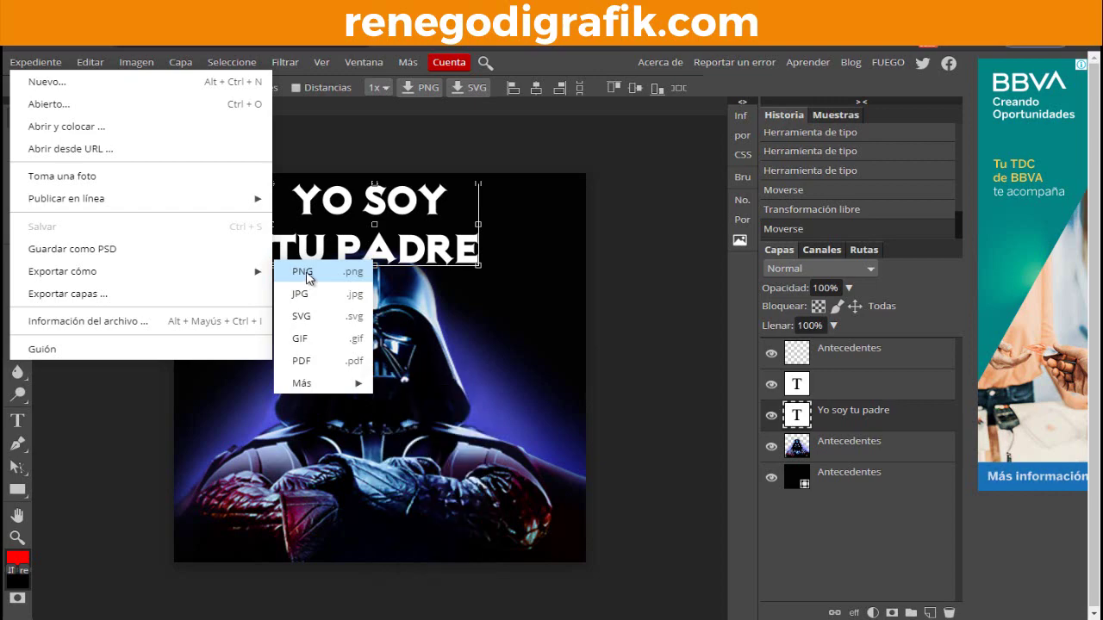
Step: Export the poster as a 1080×1080 PNG, template.png, and open the downloaded file
click(308, 274)
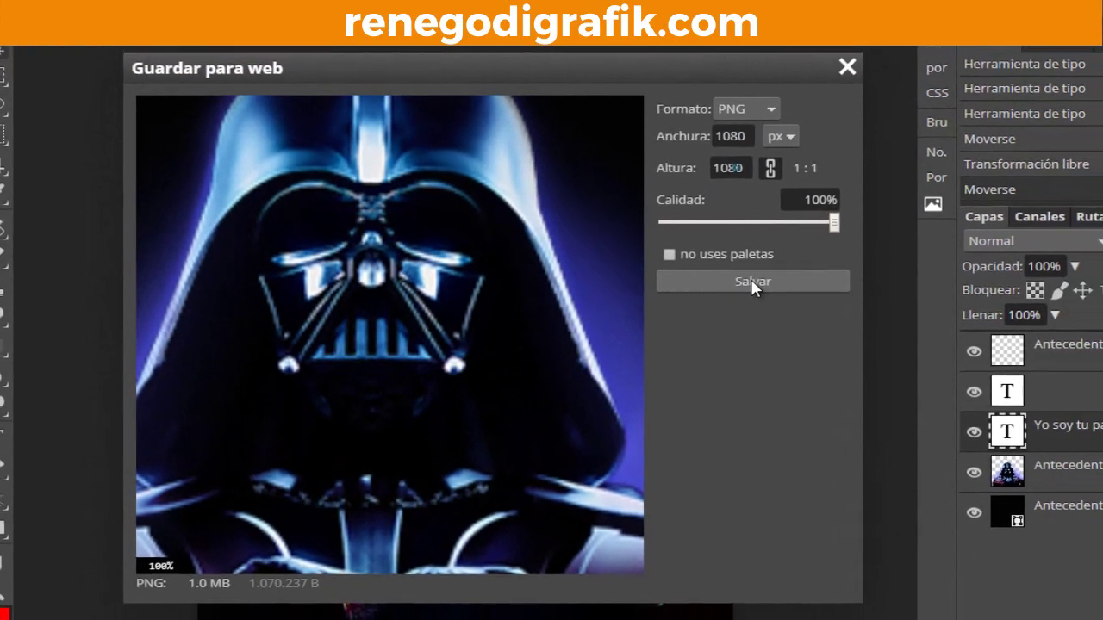
click(751, 287)
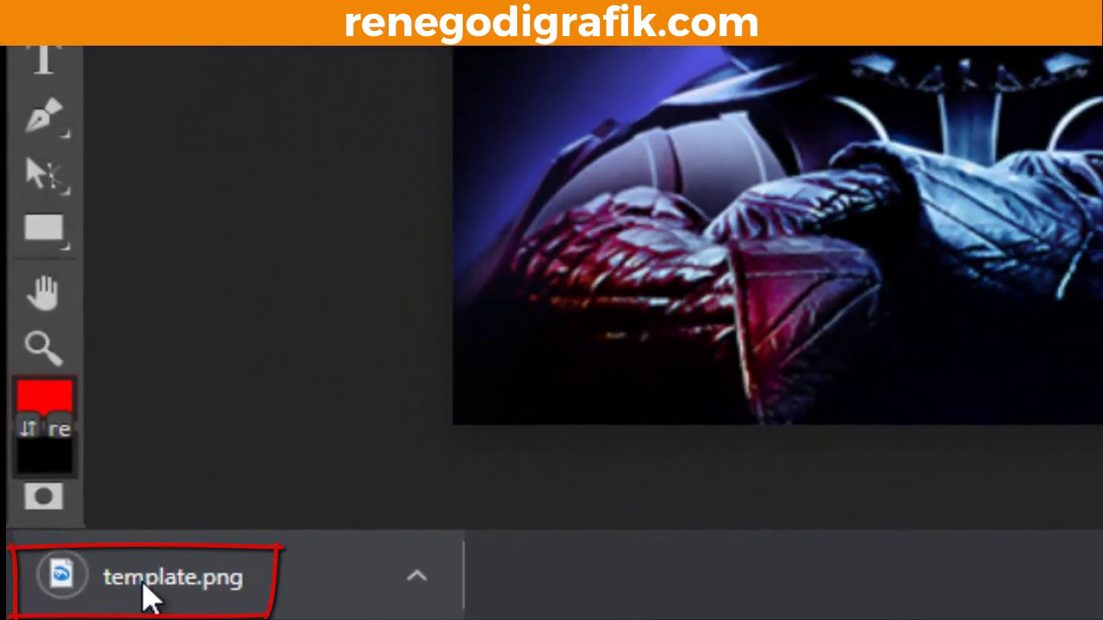
click(145, 594)
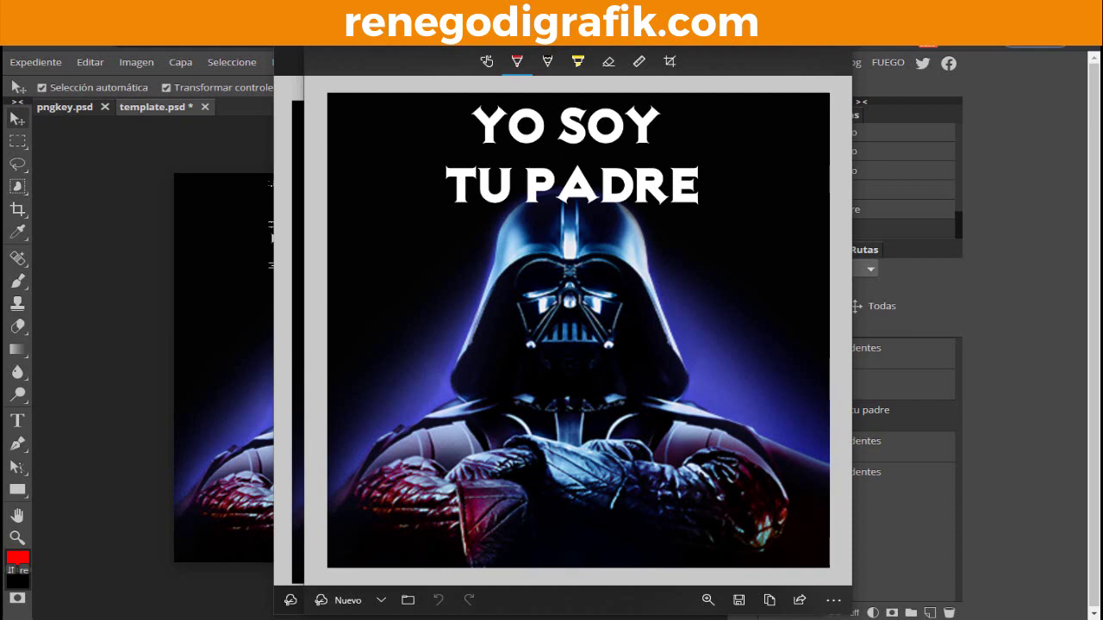
Step: Narrow the Windows Photos preview of template.png and close it
drag(852, 48, 822, 48)
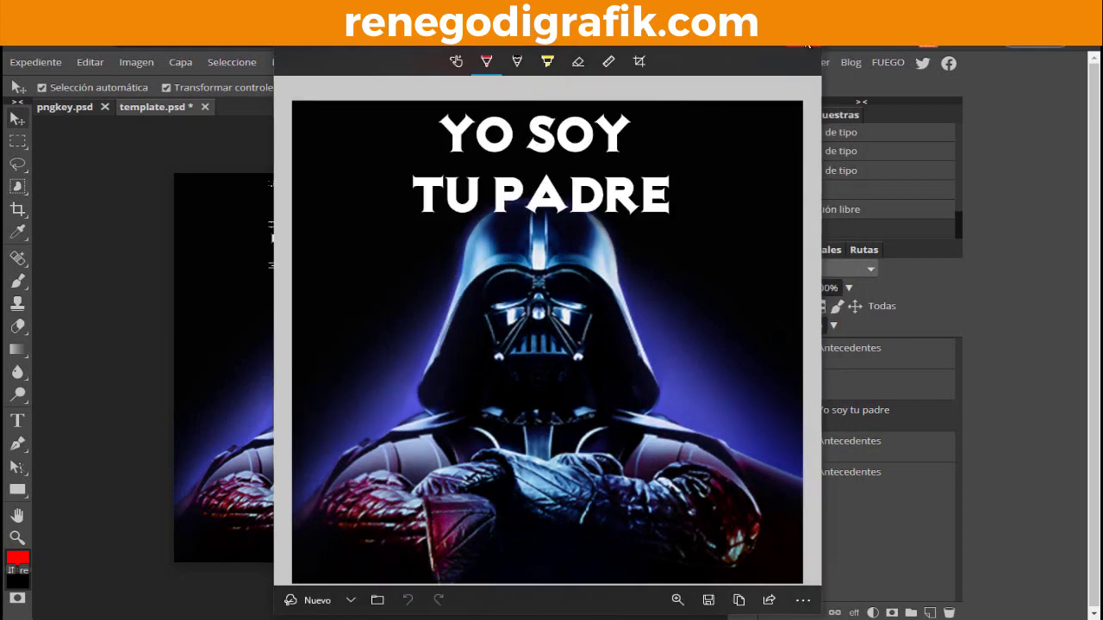
click(807, 43)
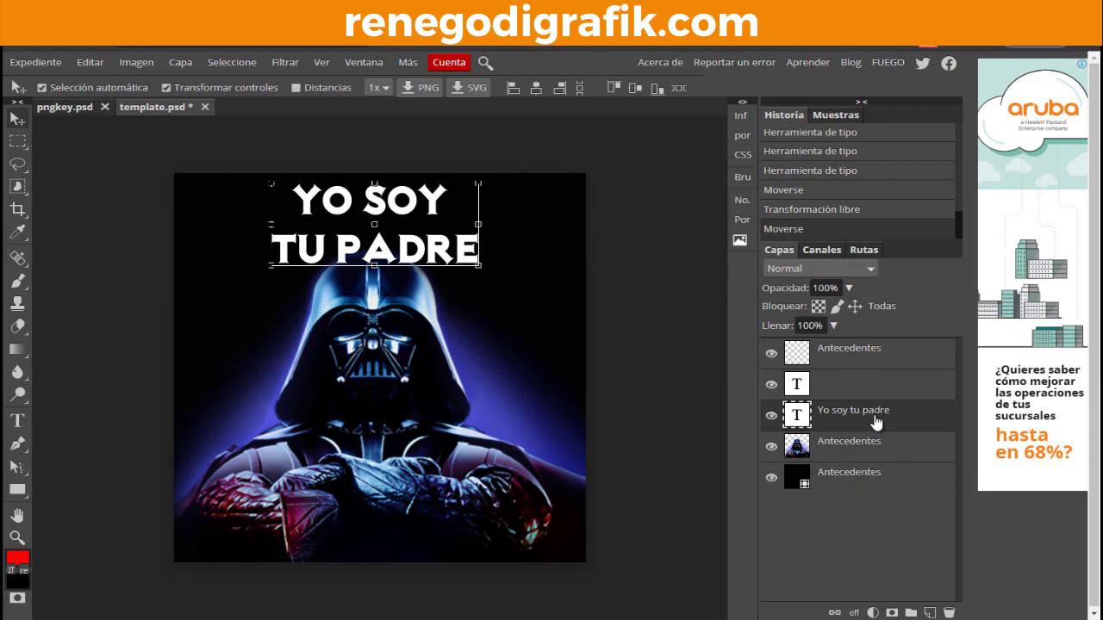
Step: Delete the empty text and blank Antecedentes layers, save as template.psd, and drag it toward Photoshop
mouse_move(842, 384)
mouse_down()
mouse_move(916, 567)
mouse_move(950, 612)
mouse_up()
drag(862, 361, 949, 613)
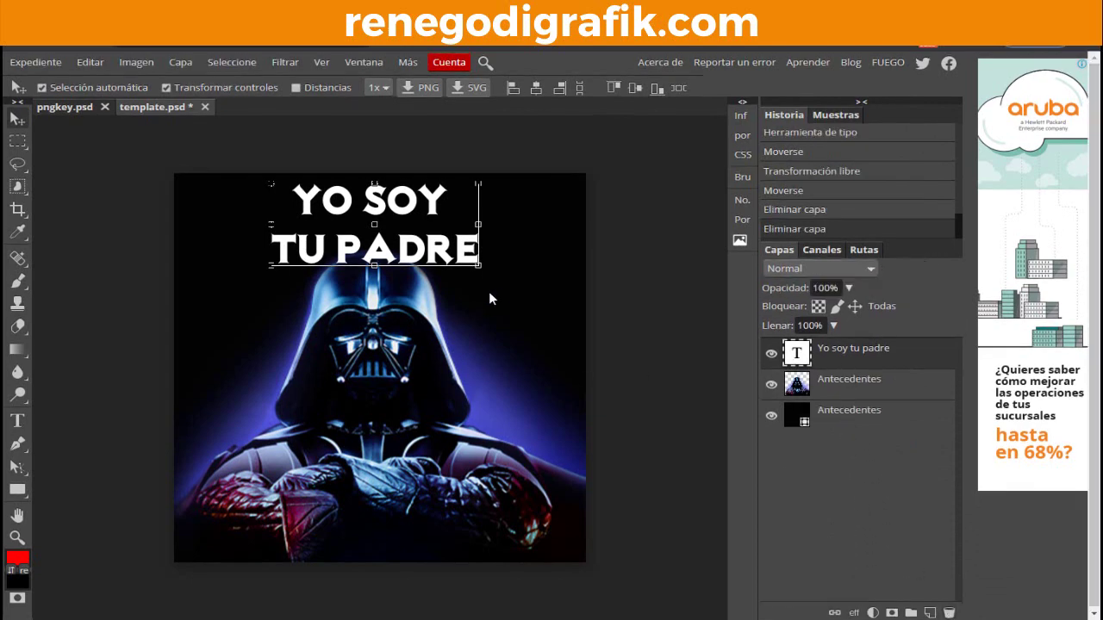
click(41, 66)
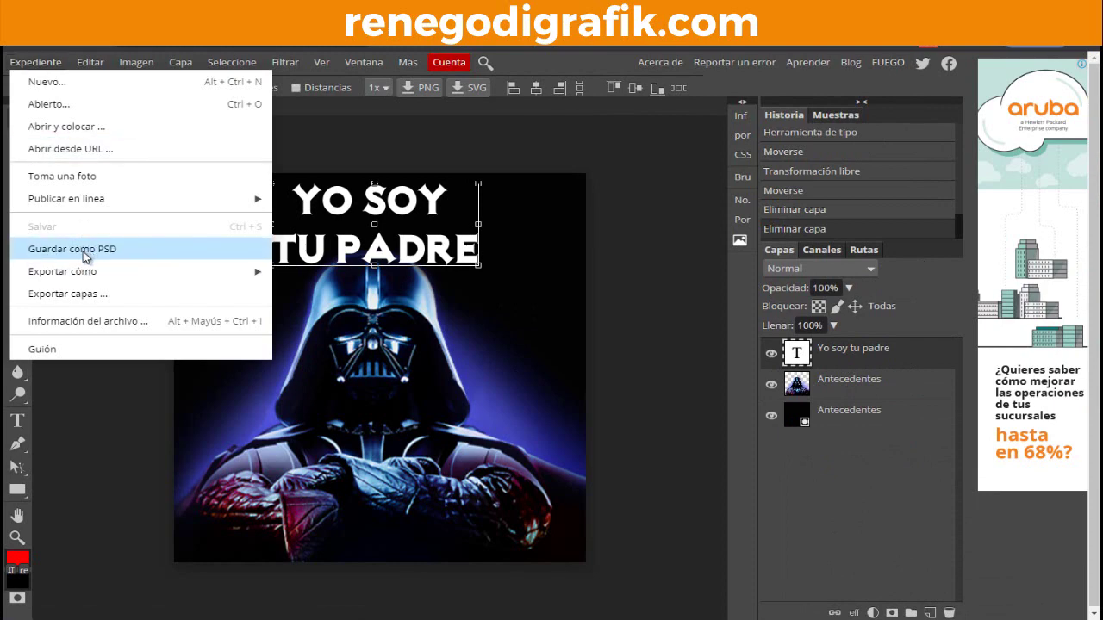
click(85, 255)
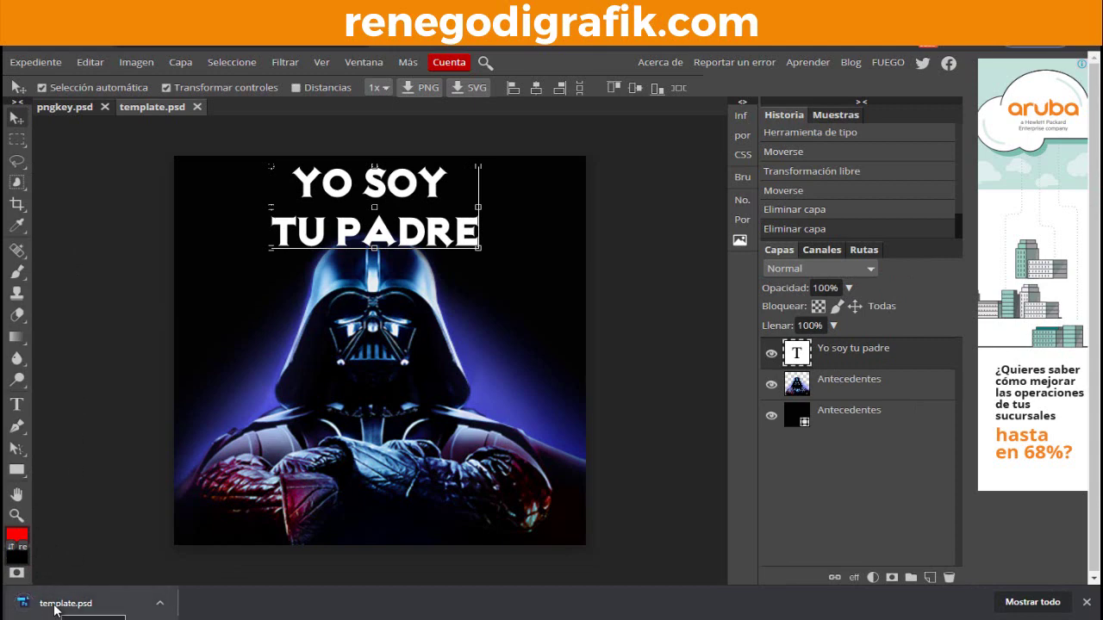
drag(54, 609, 480, 580)
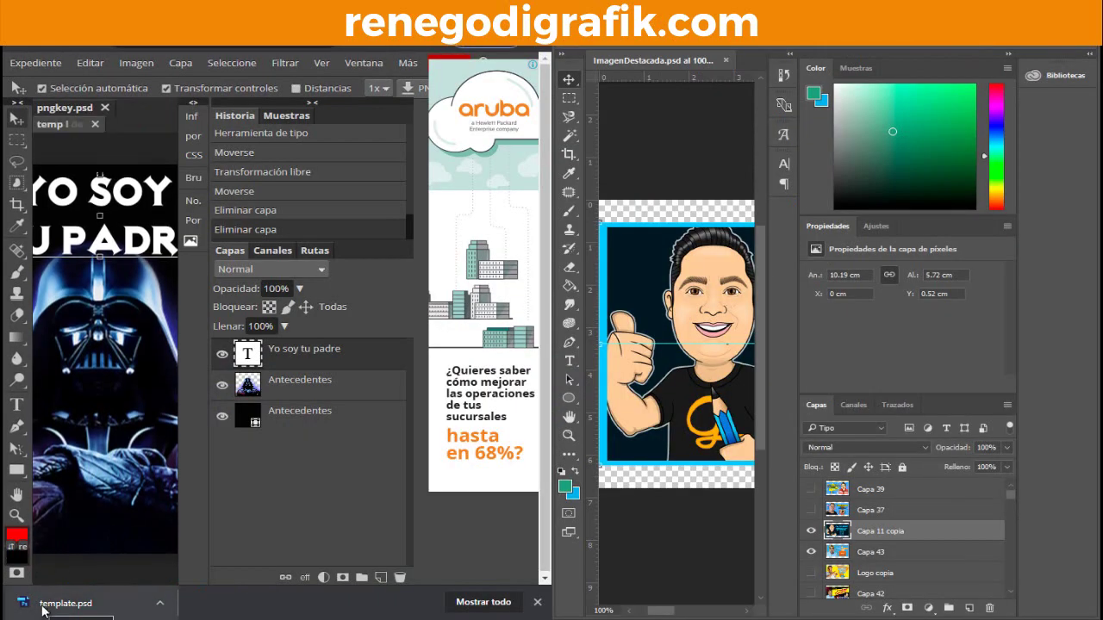
Step: Place template.psd into the maximized ImagenDestacada document in Photoshop
mouse_move(43, 610)
mouse_down()
mouse_move(582, 514)
mouse_move(665, 479)
mouse_up()
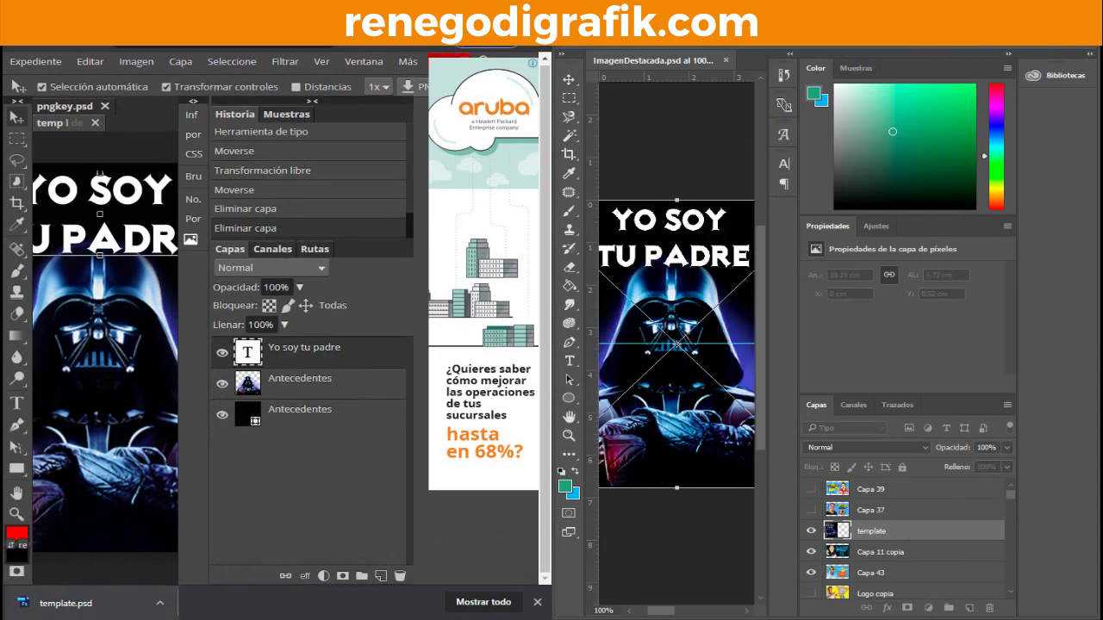
key(super+Up)
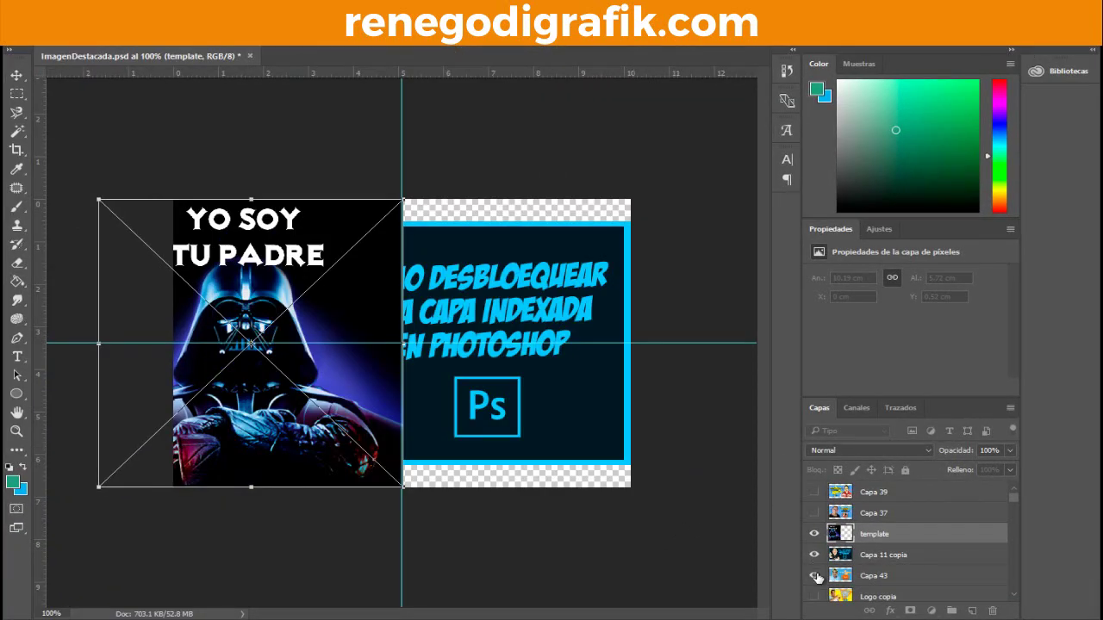
key(Return)
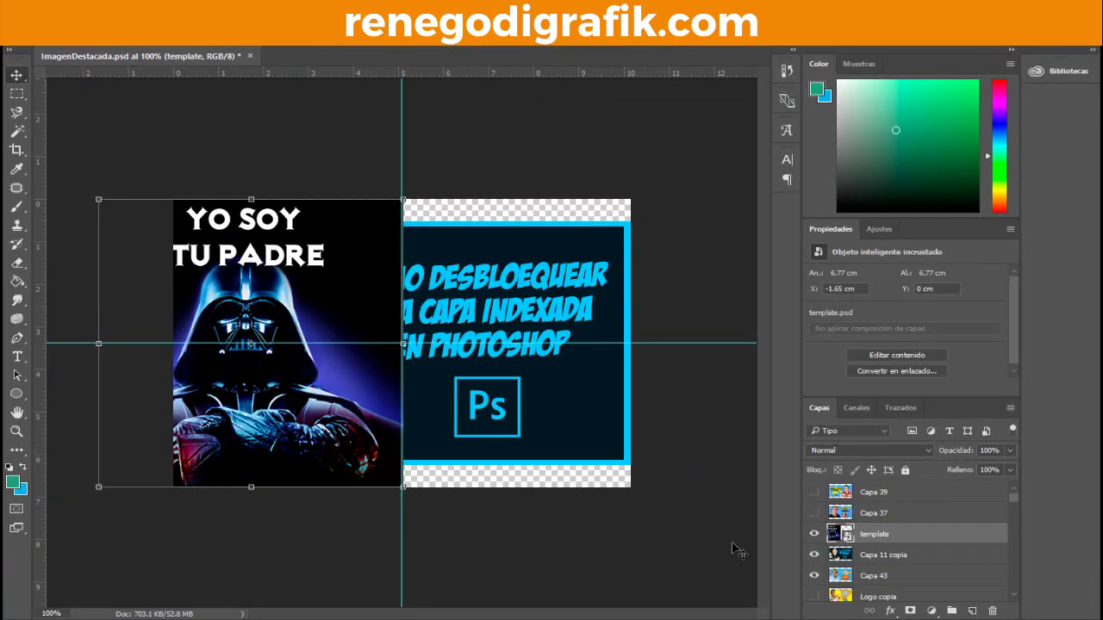
Step: Hide Capa 11 copia and Capa 43, centre the template, and open its smart object contents
click(813, 555)
click(814, 575)
click(814, 576)
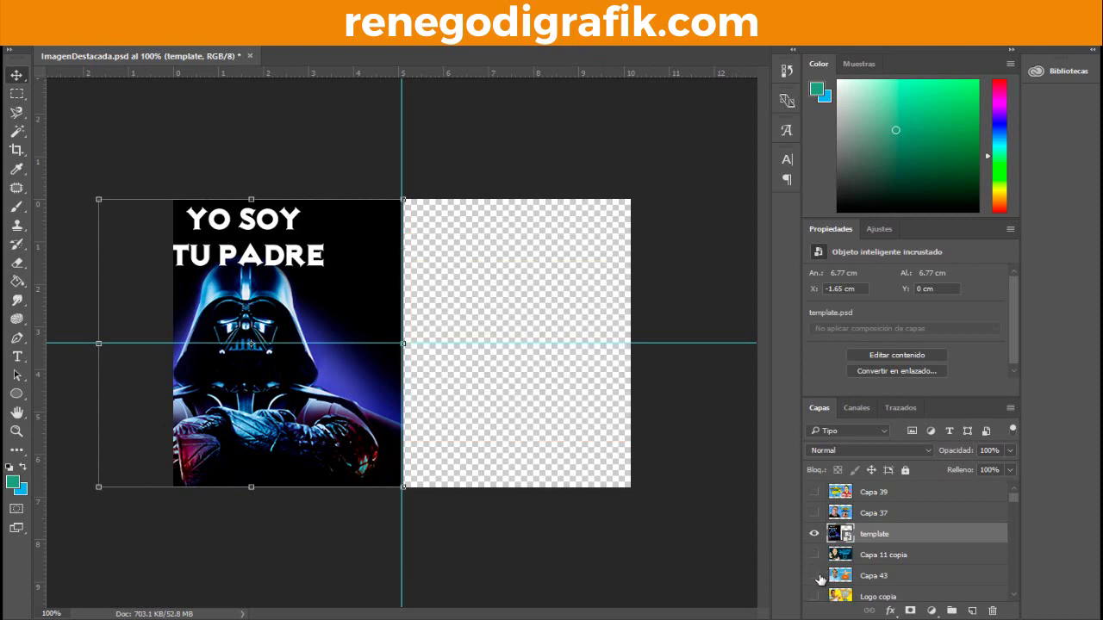
drag(406, 443, 526, 434)
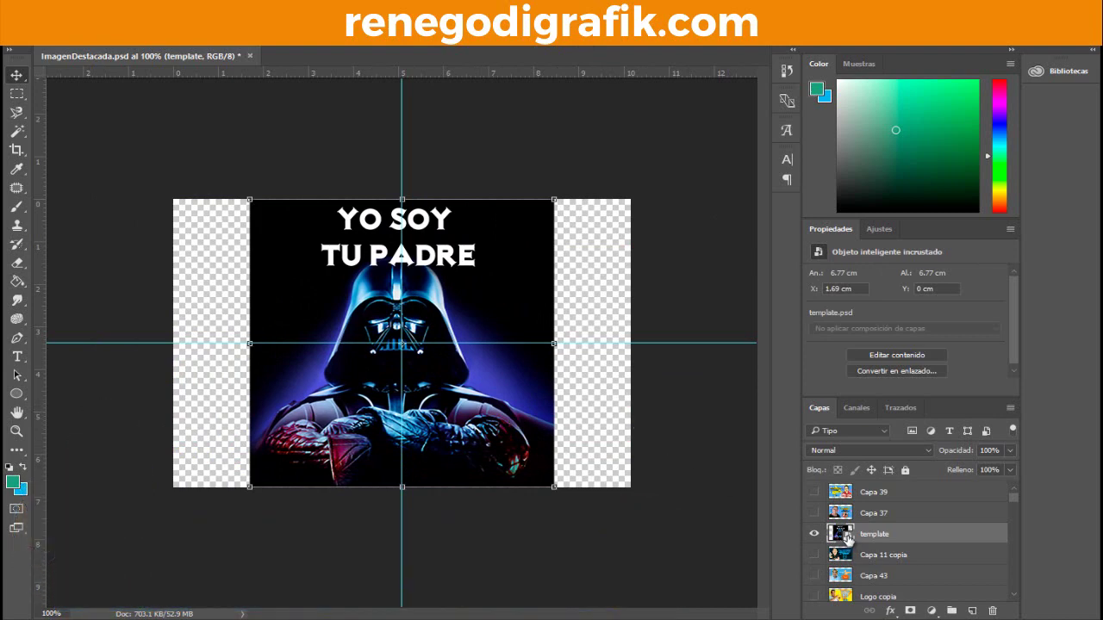
double_click(847, 536)
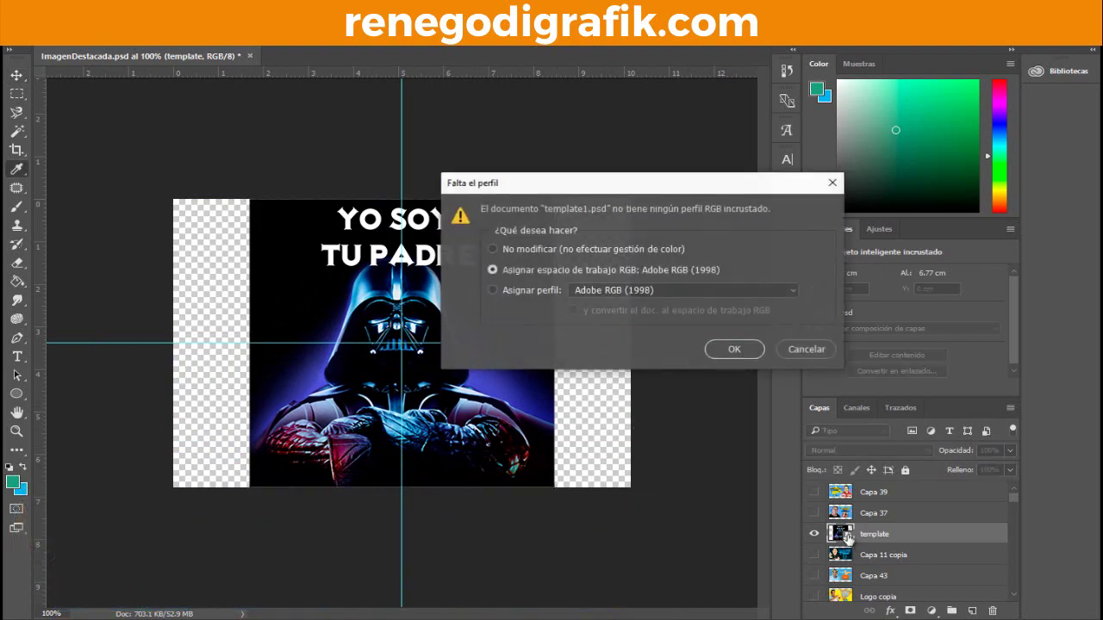
Step: Accept the working RGB profile, leave fonts unresolved, and toggle off then on the background, Vader and text layers
click(728, 348)
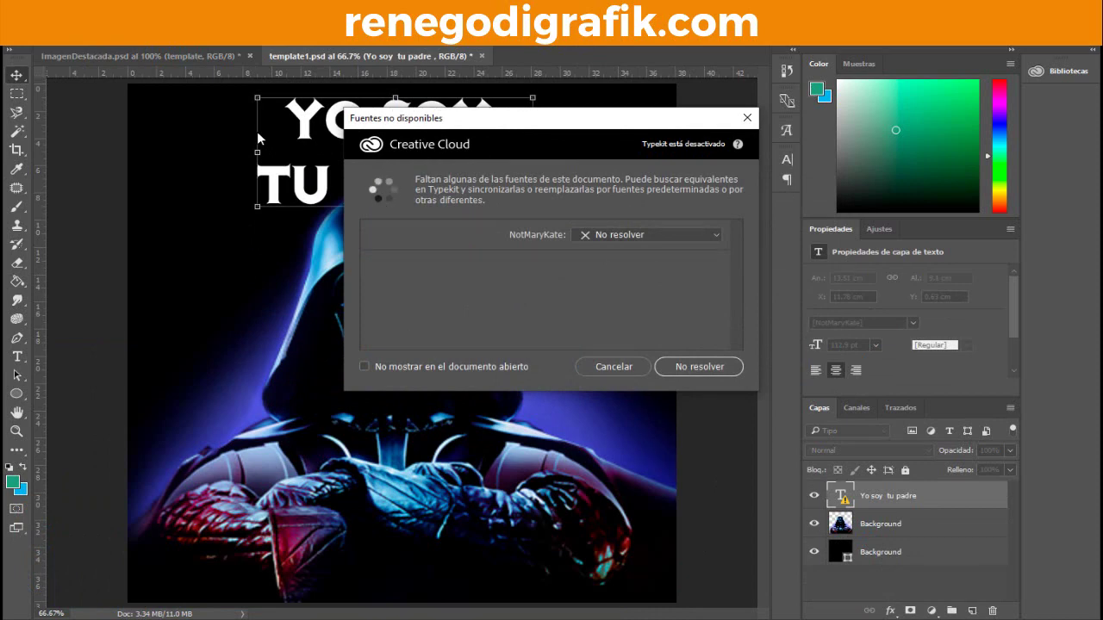
click(747, 118)
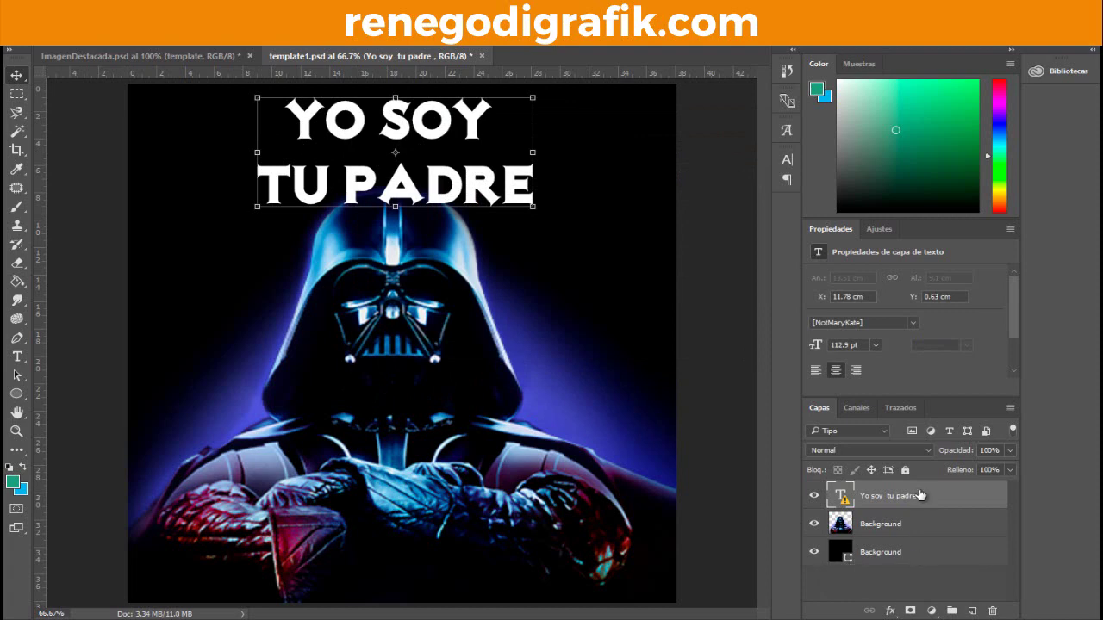
click(813, 553)
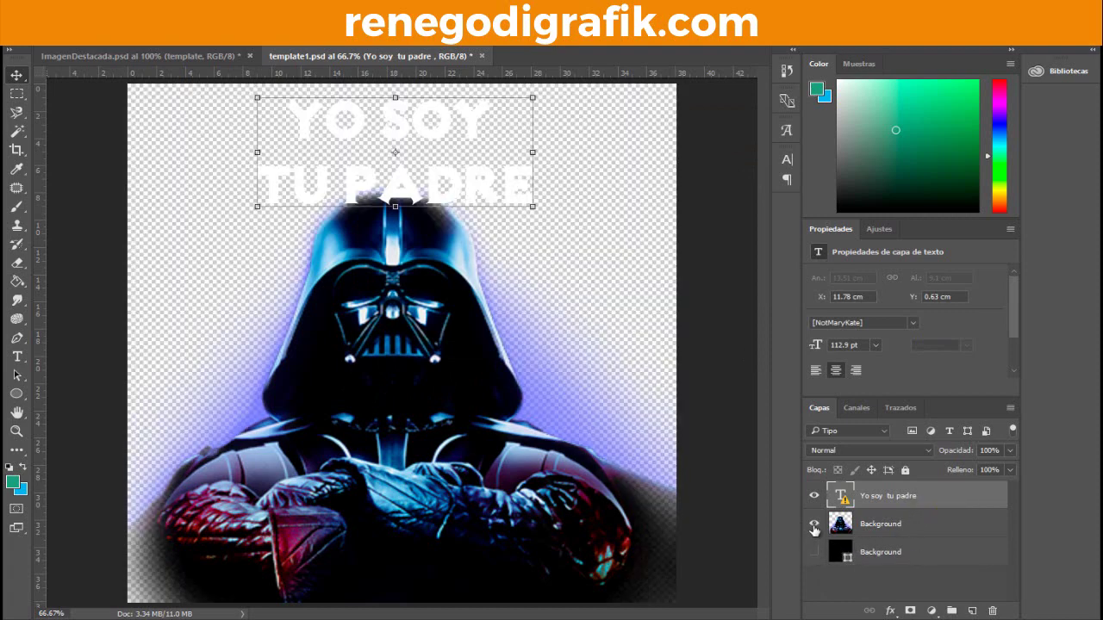
click(813, 524)
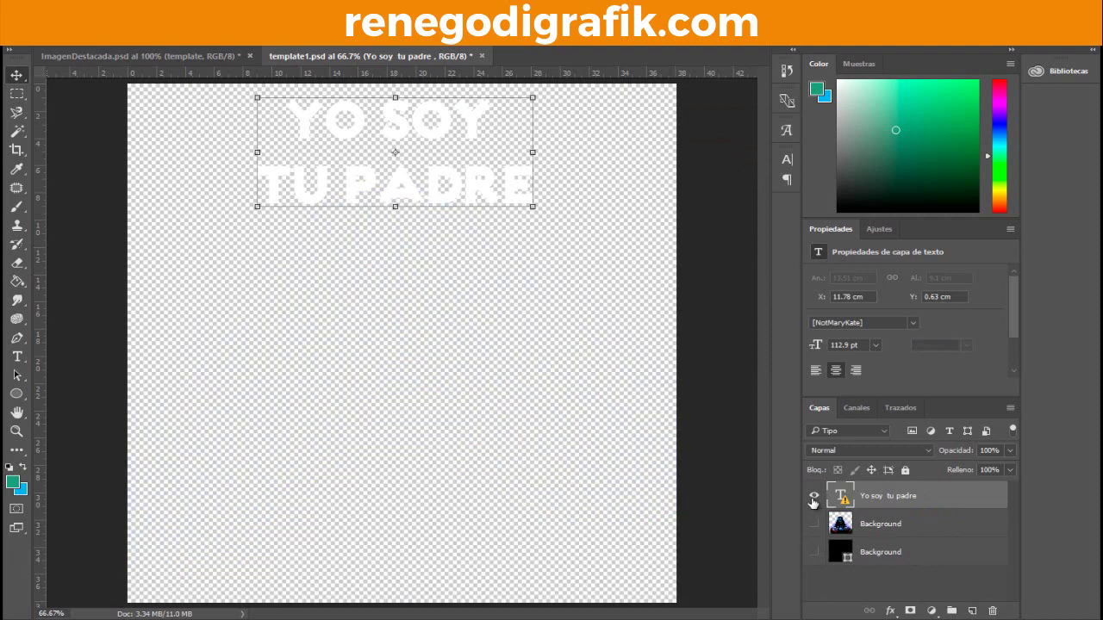
click(814, 496)
click(813, 496)
click(813, 524)
click(814, 553)
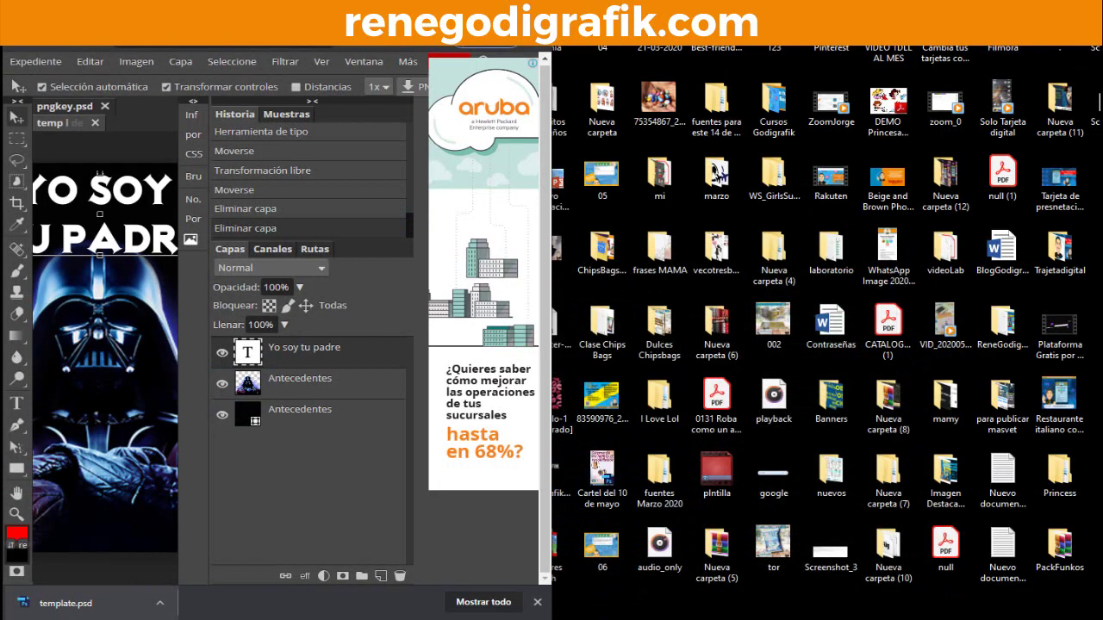
Step: Maximize the browser window showing Photopea's template.psd poster
double_click(383, 36)
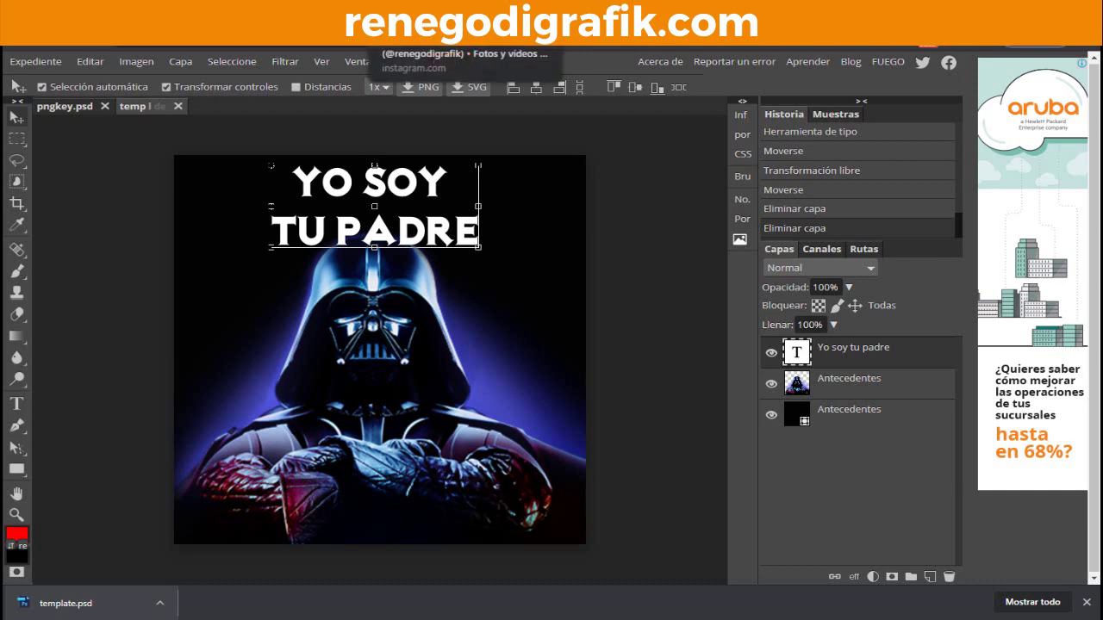